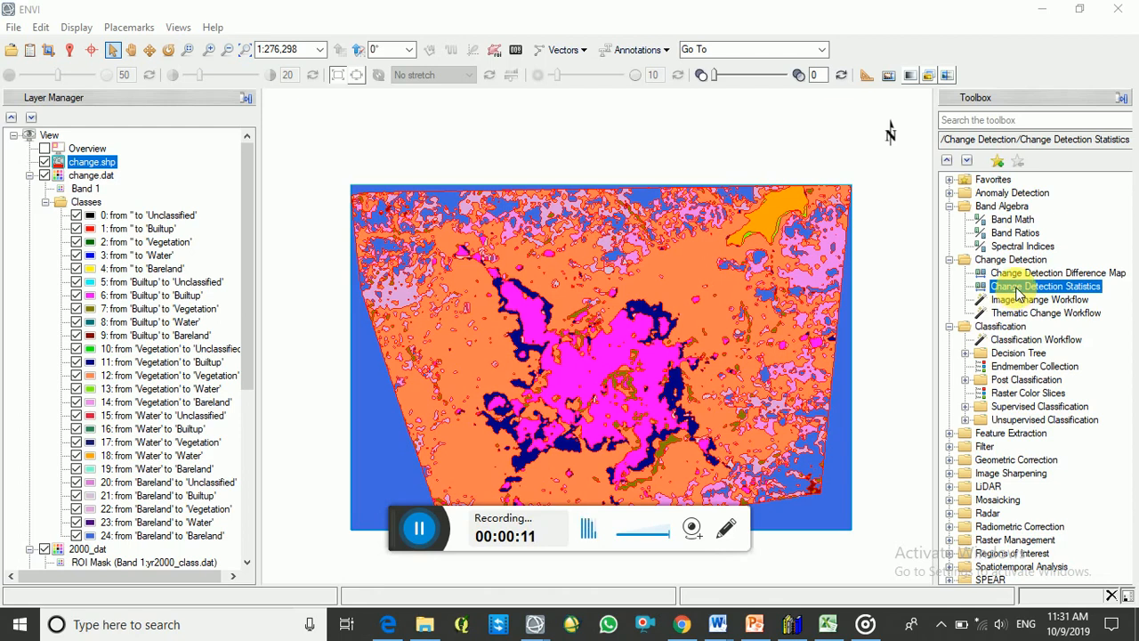
- Start Change Detection Statistics with Band 1 of yr2000_class.dat as the initial state image
double_click(1019, 289)
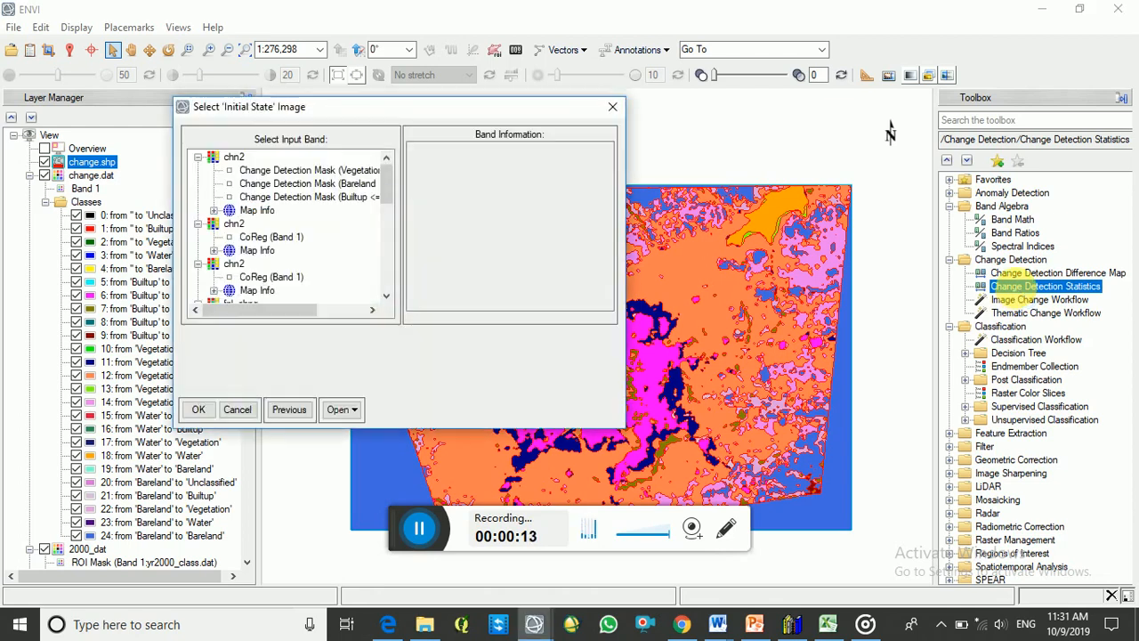
left_click_drag(461, 114, 361, 94)
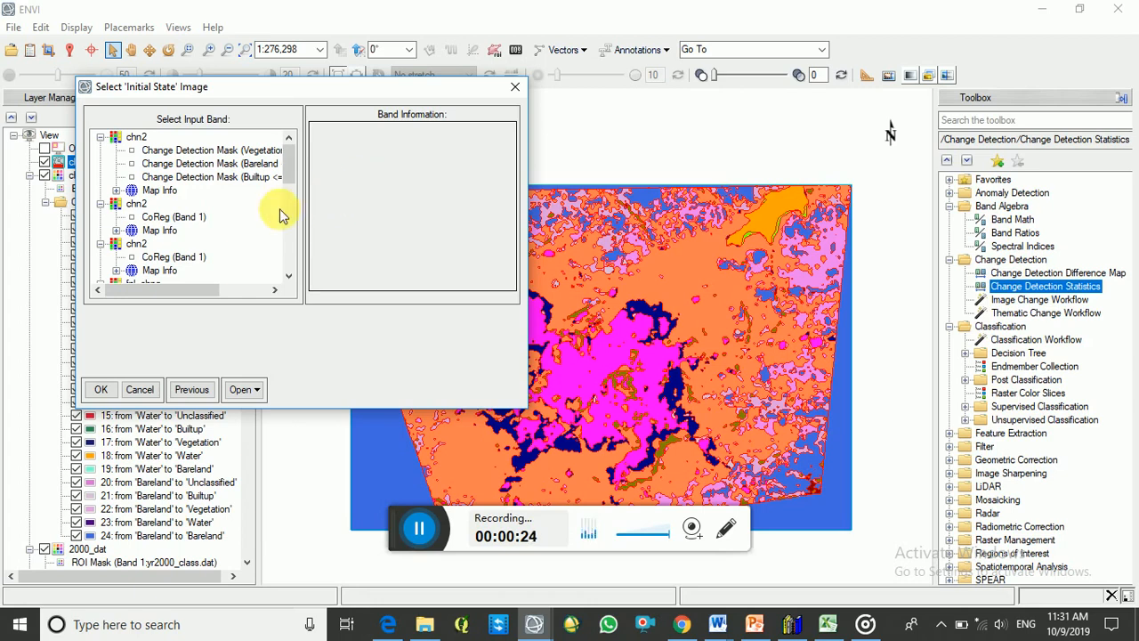
left_click_drag(292, 276, 293, 276)
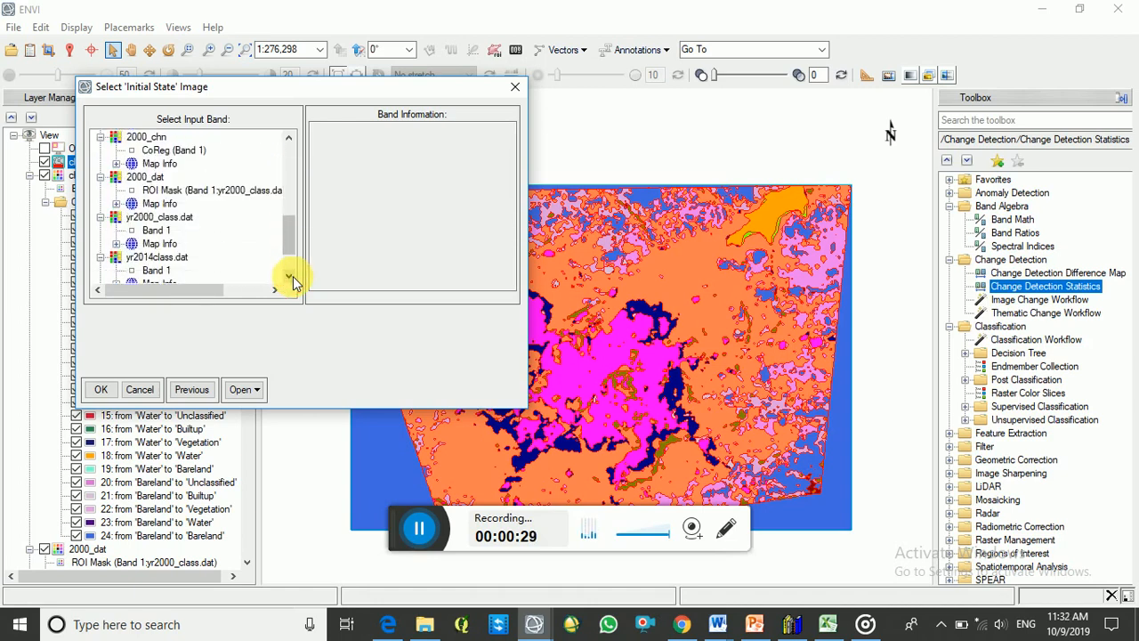
left_click(155, 229)
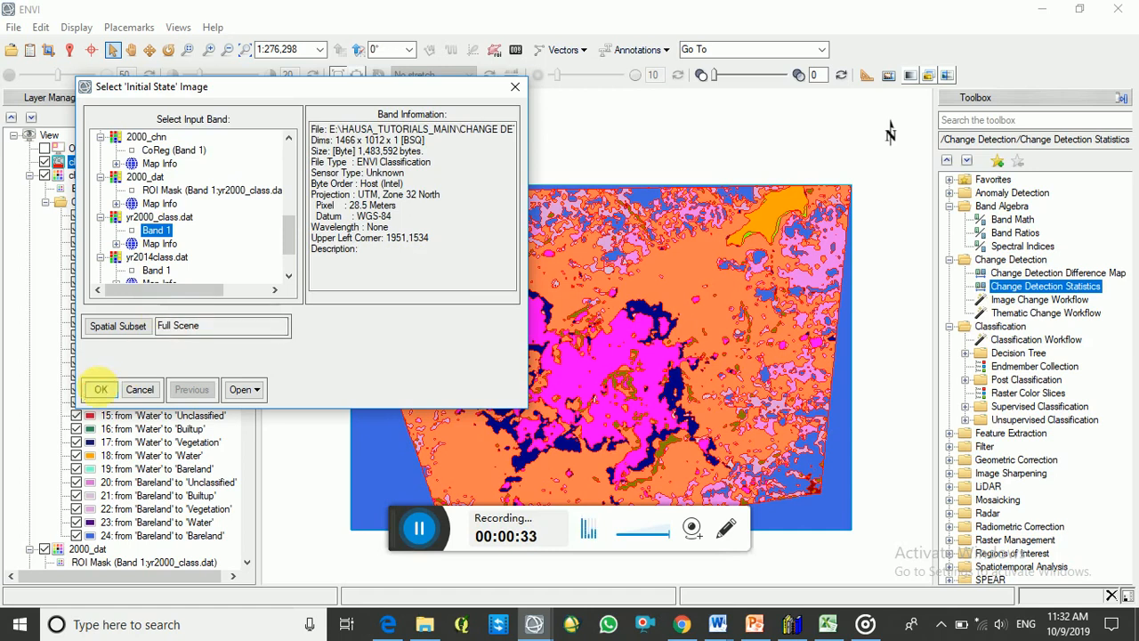
left_click(100, 388)
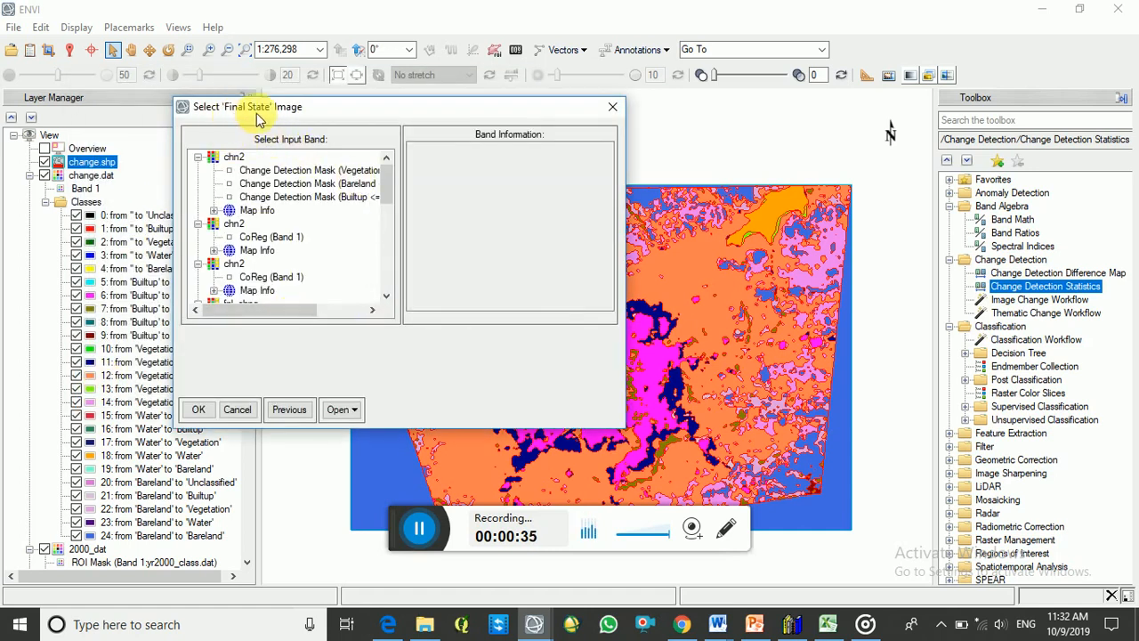
- Choose Band 1 of yr2014class.dat as the final state image
left_click_drag(385, 196, 383, 224)
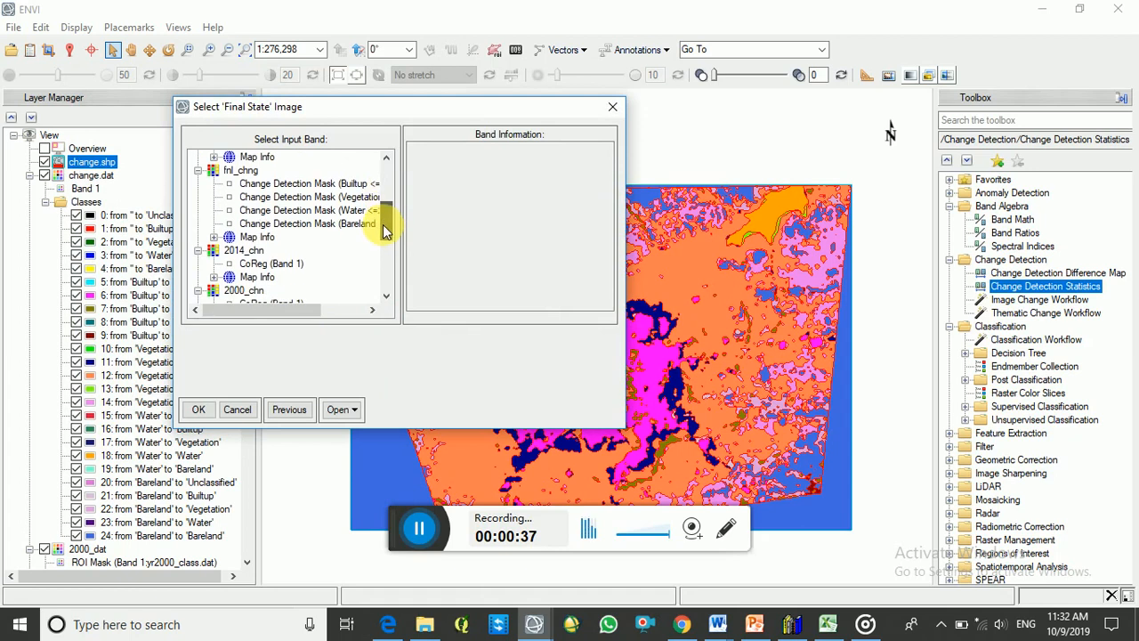
left_click(386, 296)
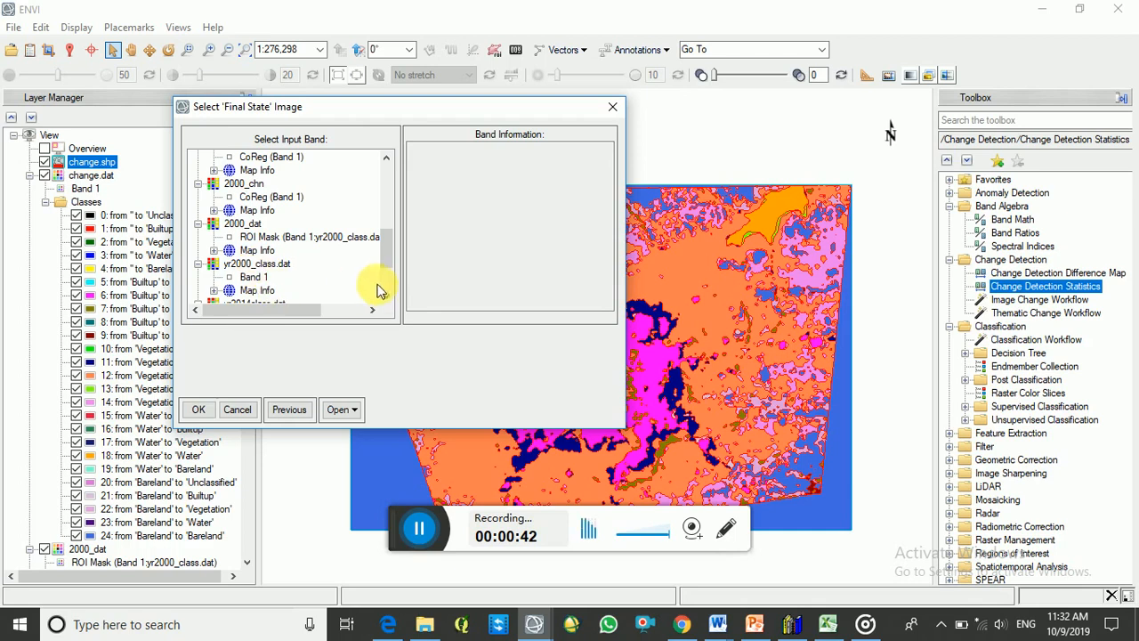
scroll(384, 297, "down", 3)
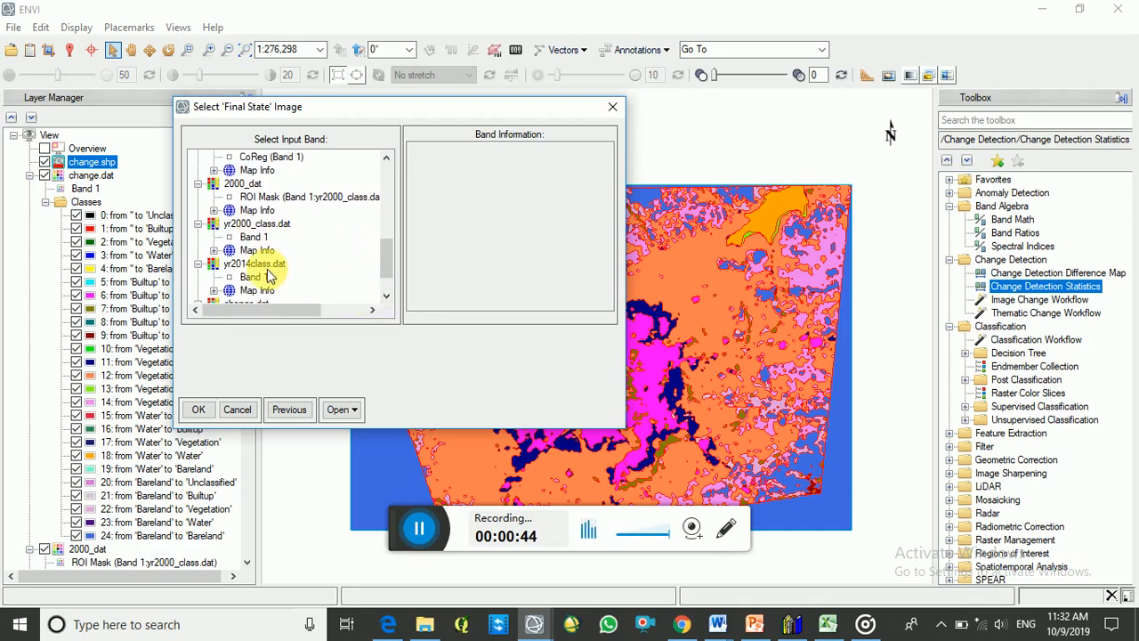
left_click(263, 277)
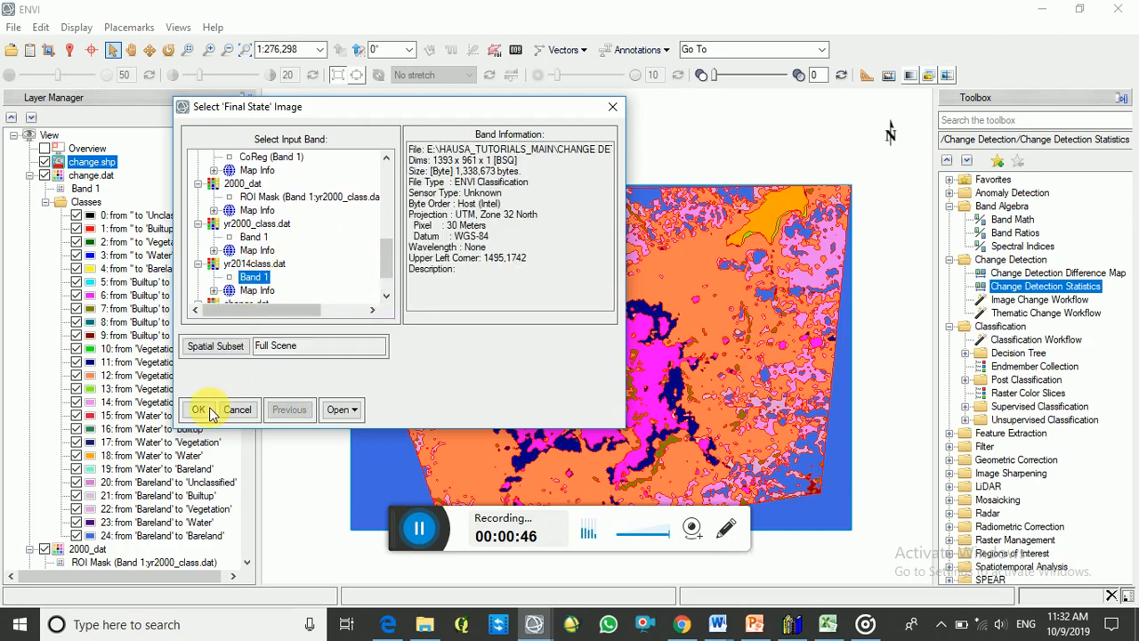
left_click(208, 410)
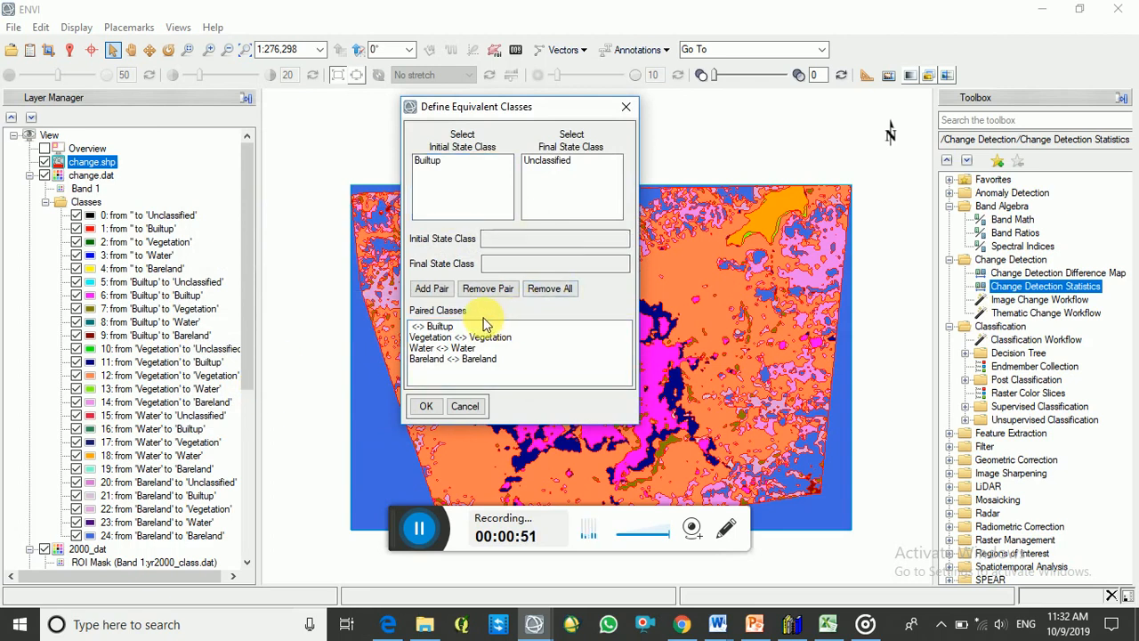
- Remove all existing class pairs and pair initial Vegetation with final Builtup and initial Bareland with final Vegetation
left_click(541, 290)
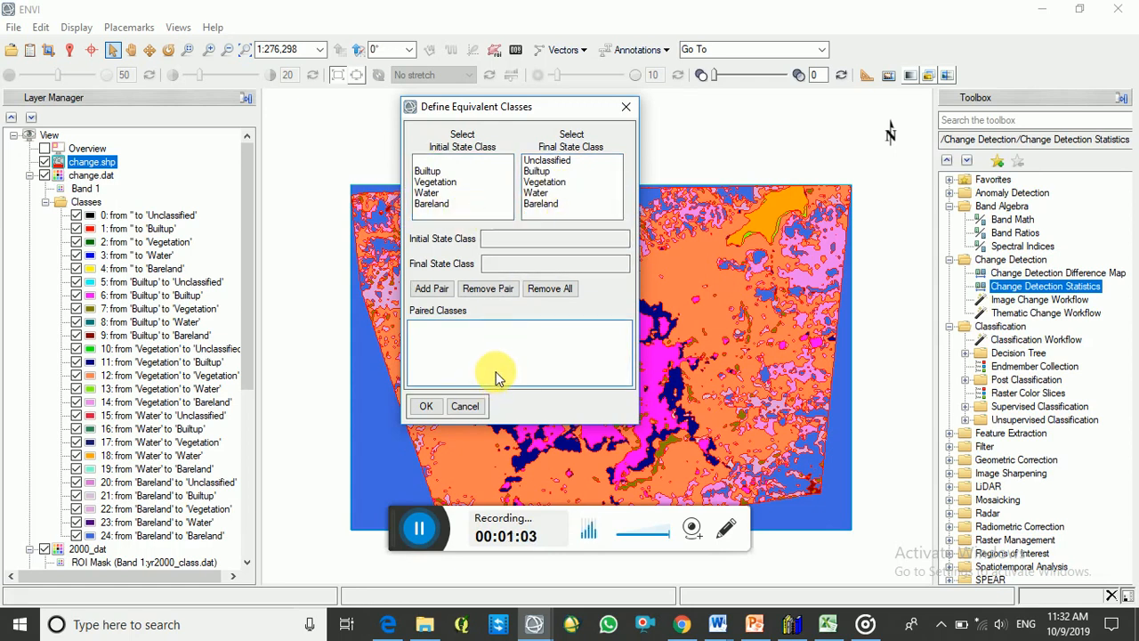
left_click(435, 182)
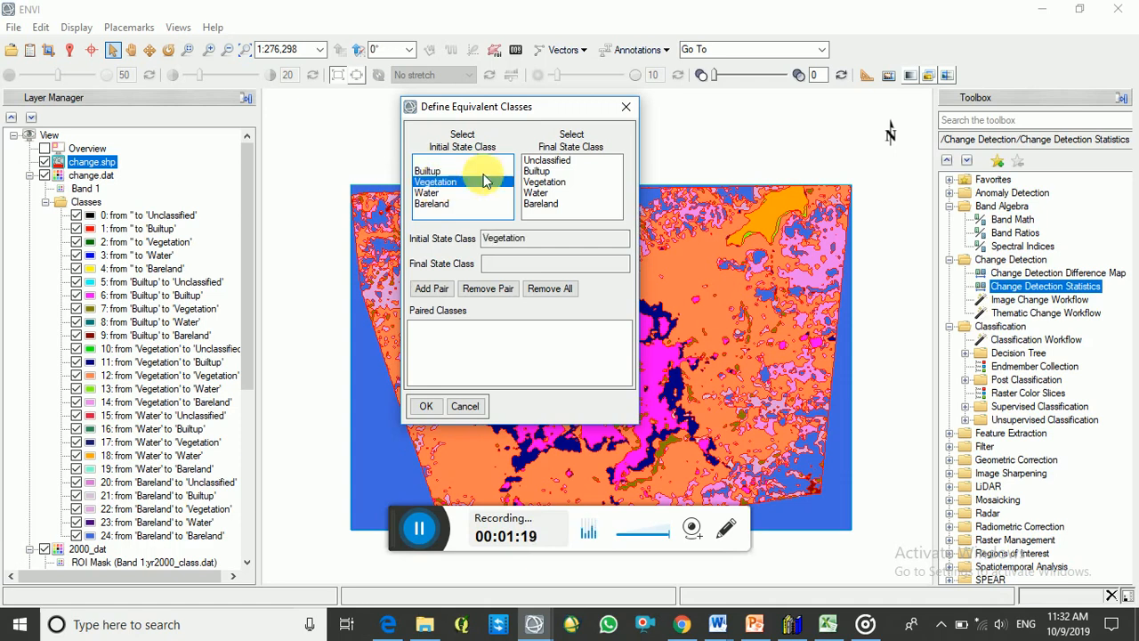
left_click(536, 171)
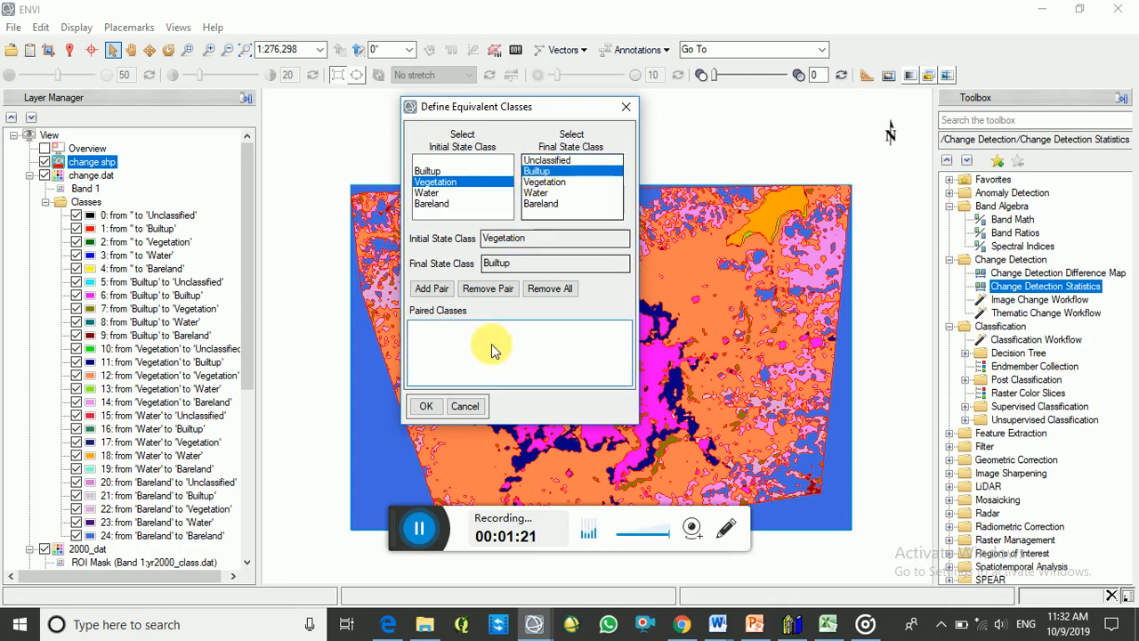
left_click(435, 291)
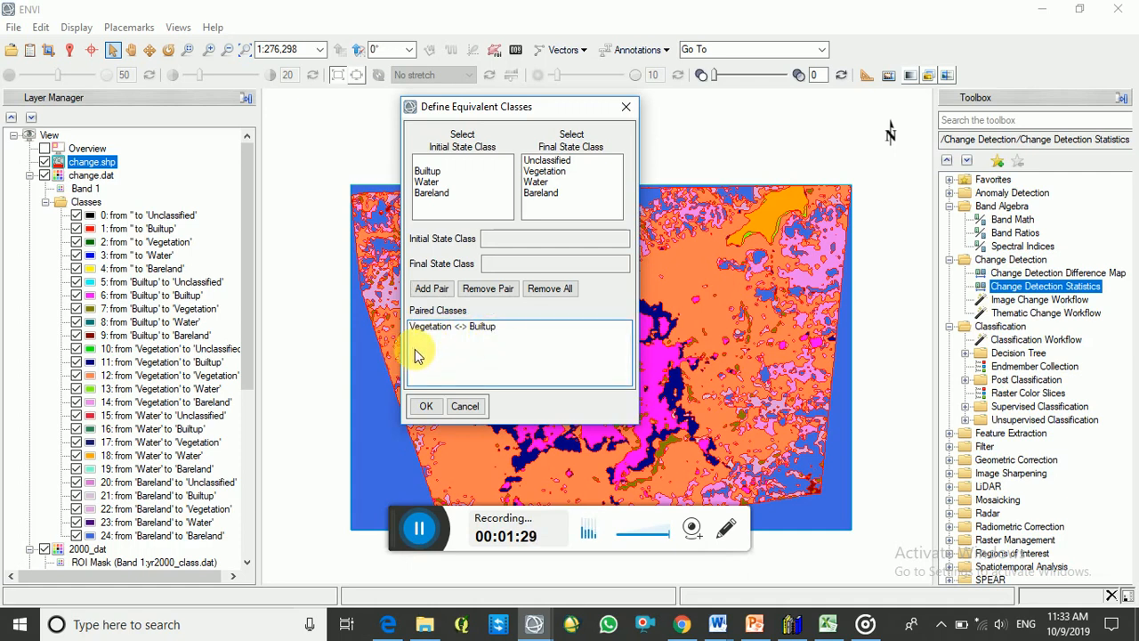
left_click(434, 193)
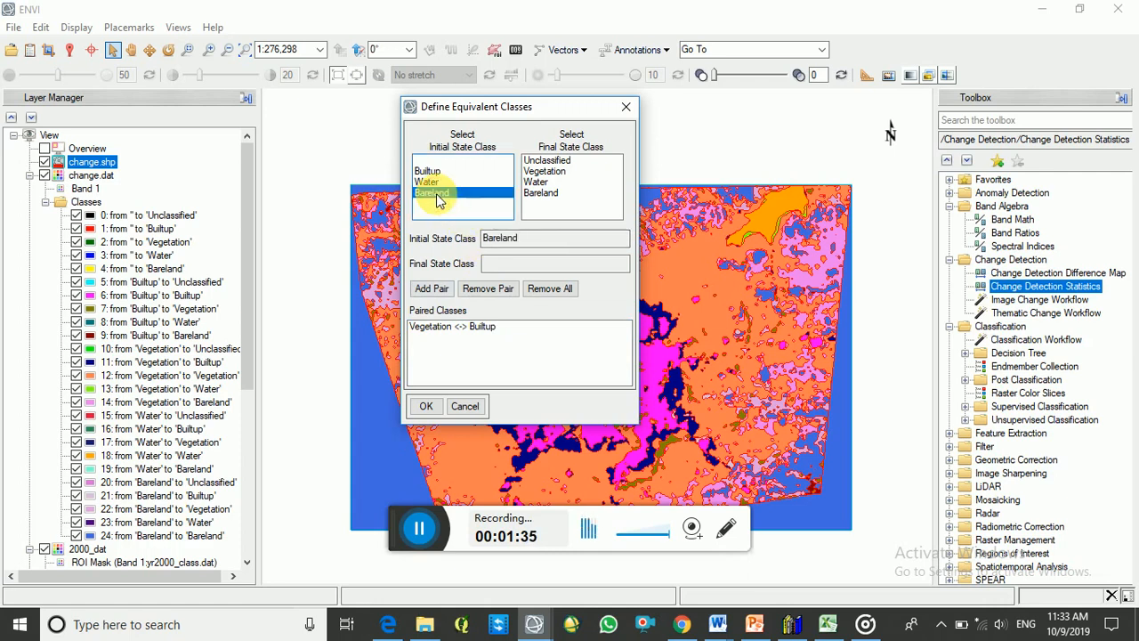
left_click(544, 171)
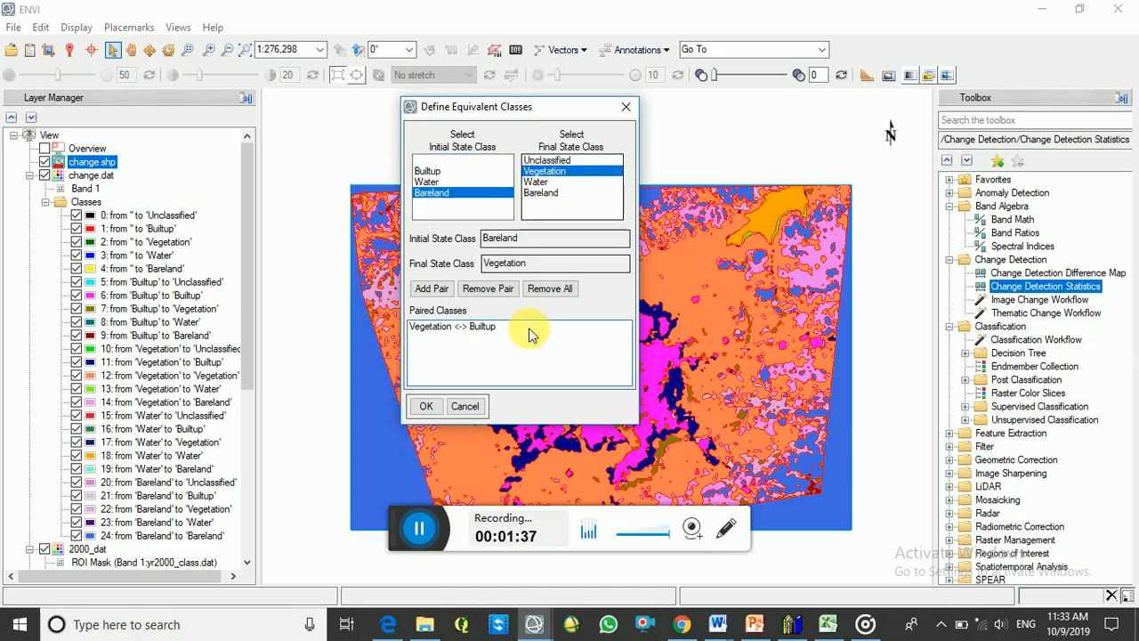
left_click(439, 290)
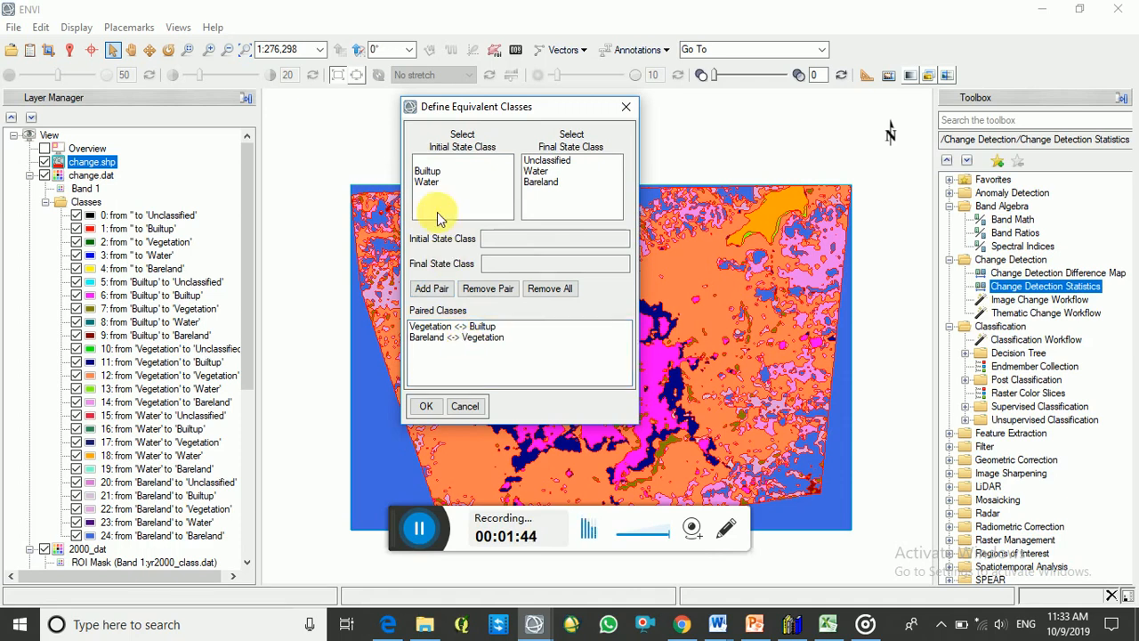
- Pair initial Builtup with final Bareland and initial Water with final Water, and accept the equivalent classes
left_click(428, 172)
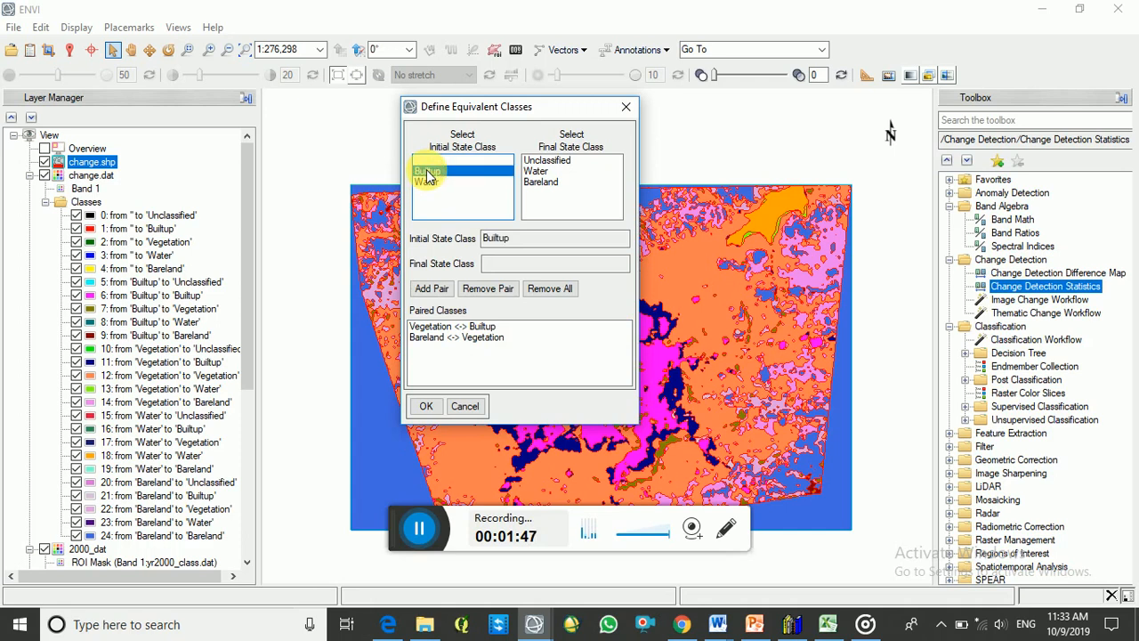
left_click(541, 182)
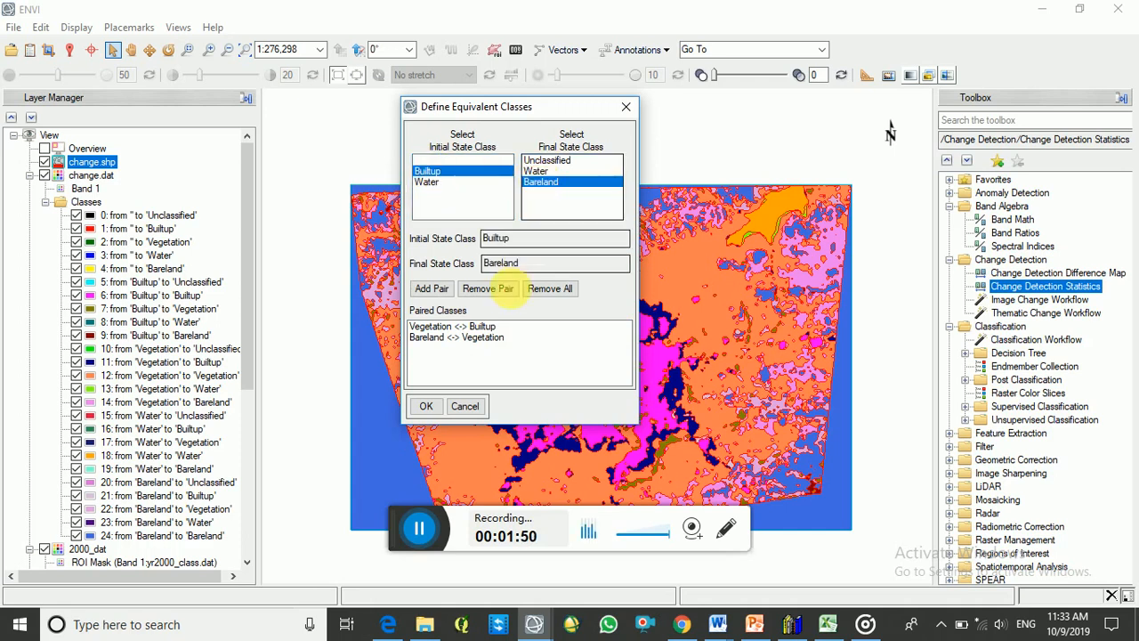
left_click(434, 291)
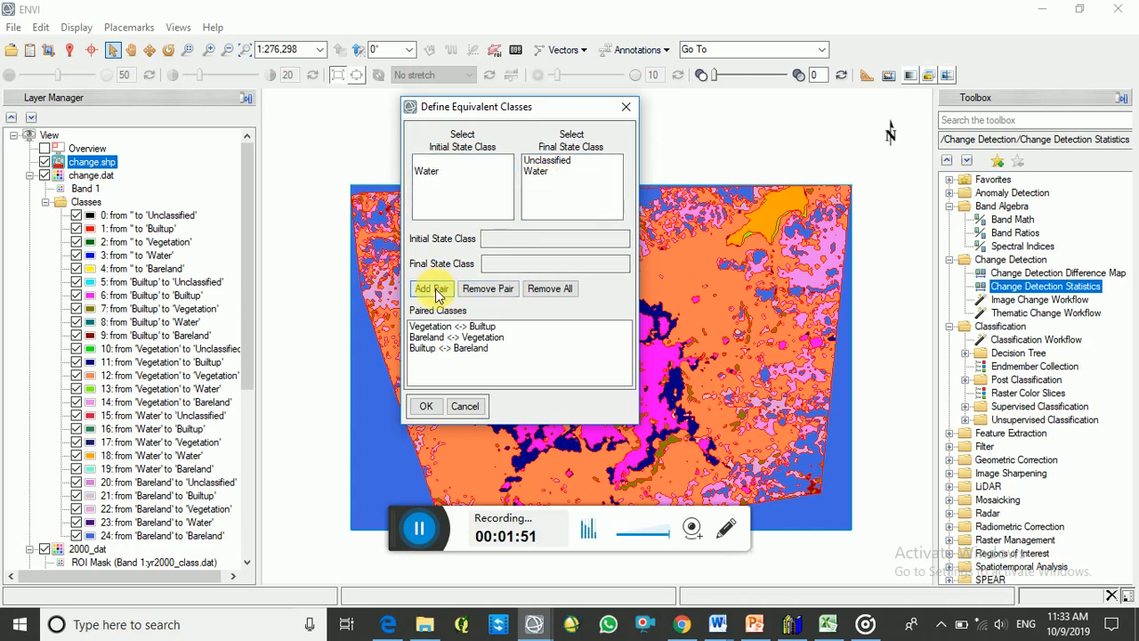
left_click(430, 172)
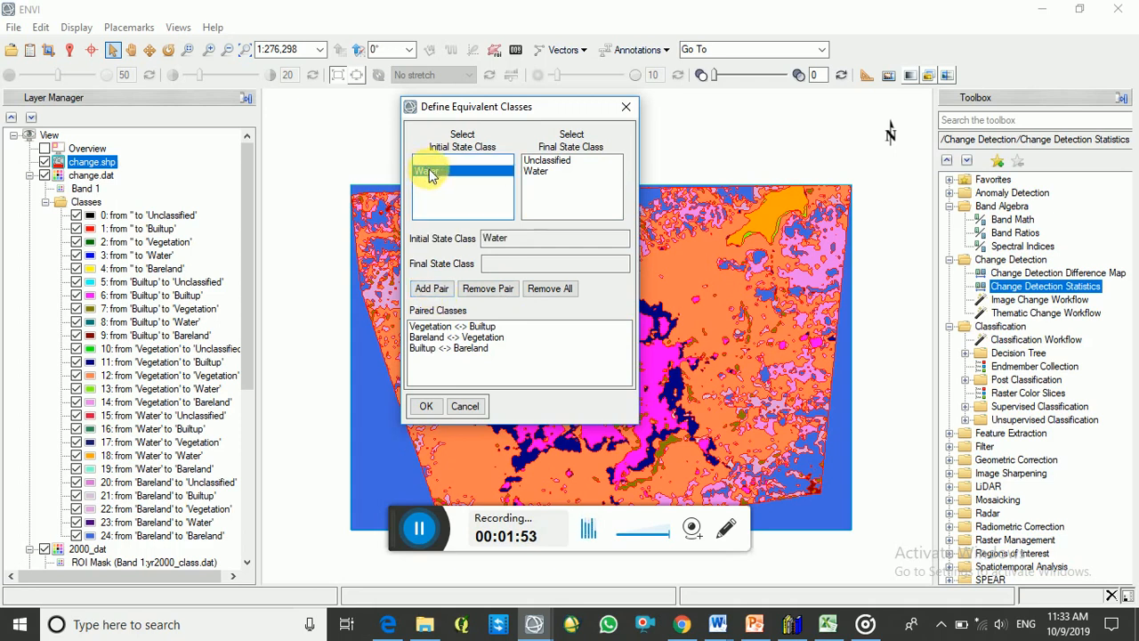
left_click(542, 172)
left_click(434, 290)
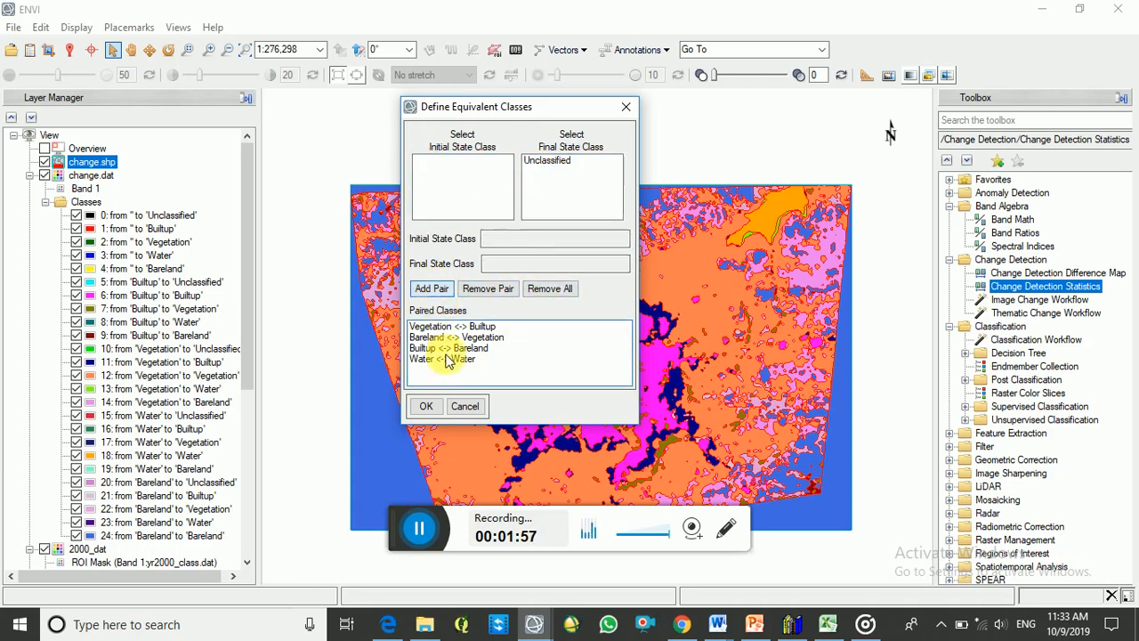
left_click(426, 407)
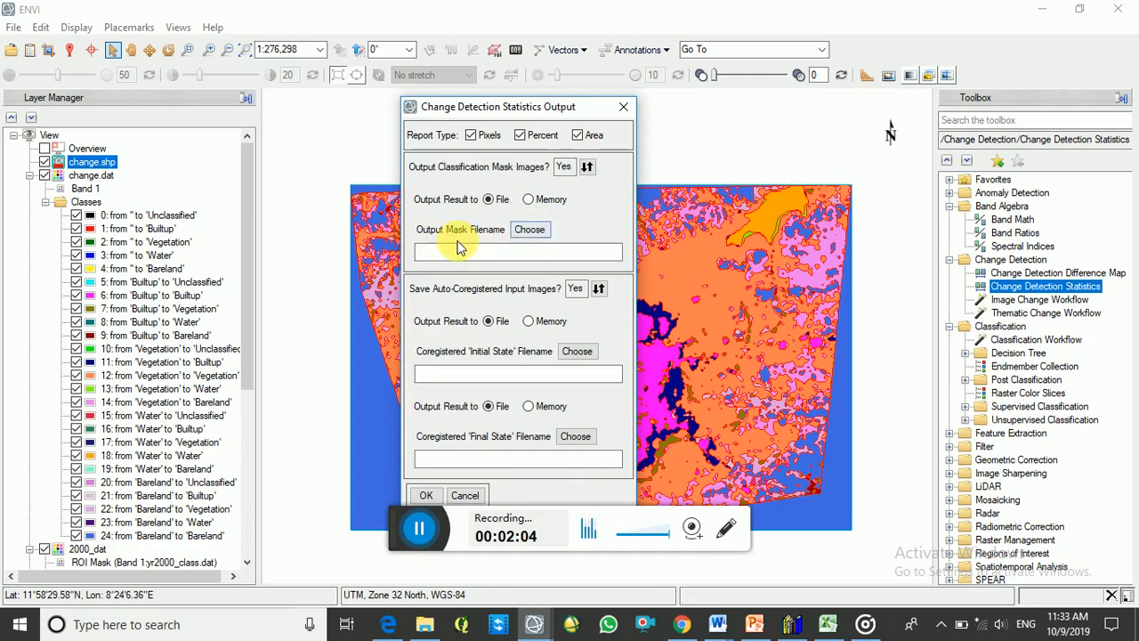
- For the output mask file, create a folder named CHANGE_2 inside CHANGE D and open it
left_click(530, 231)
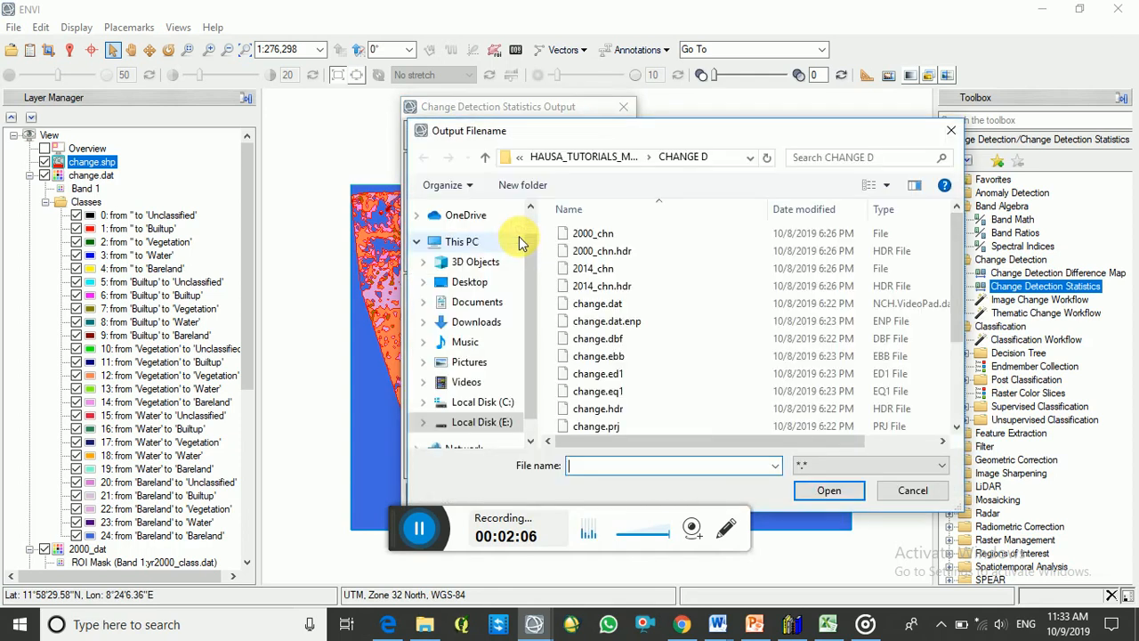
left_click(510, 185)
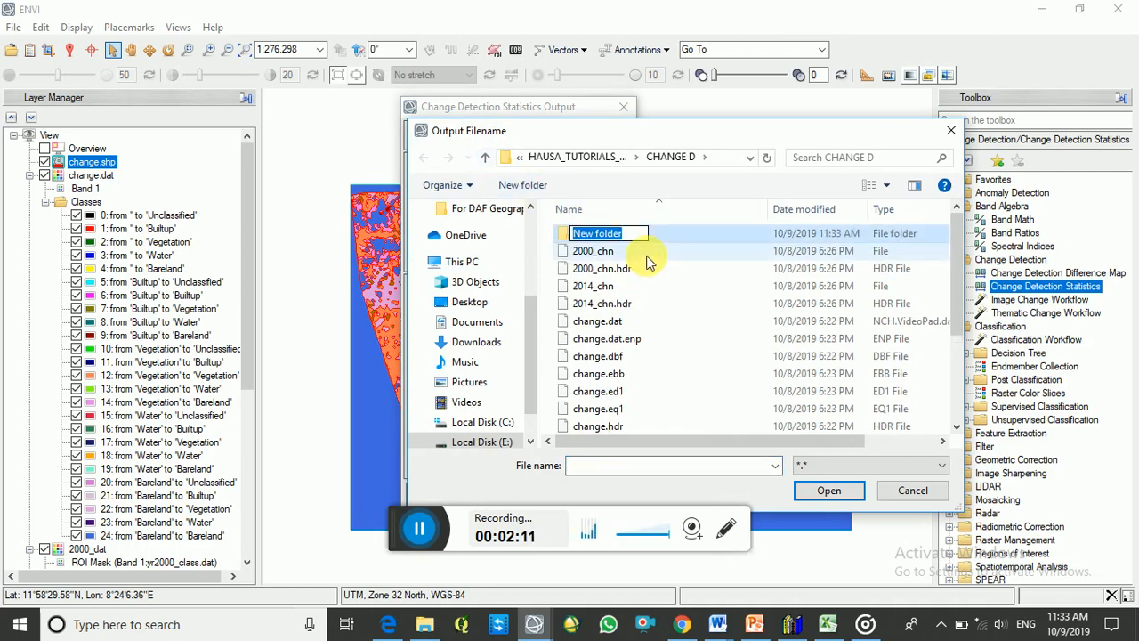
type("CCHANGE2")
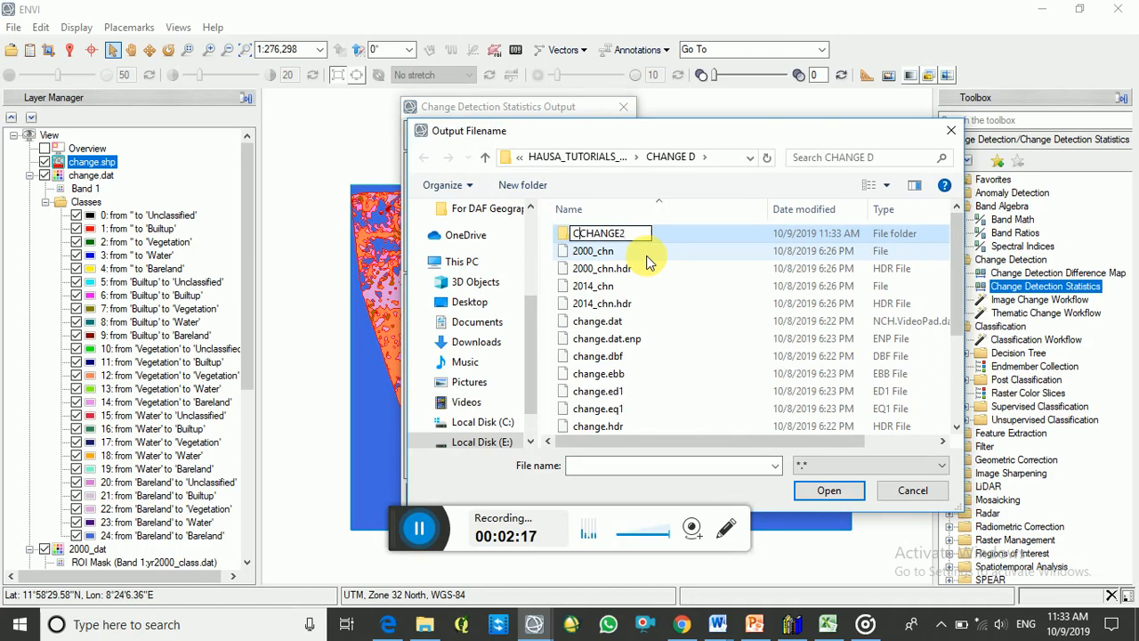
key("Delete")
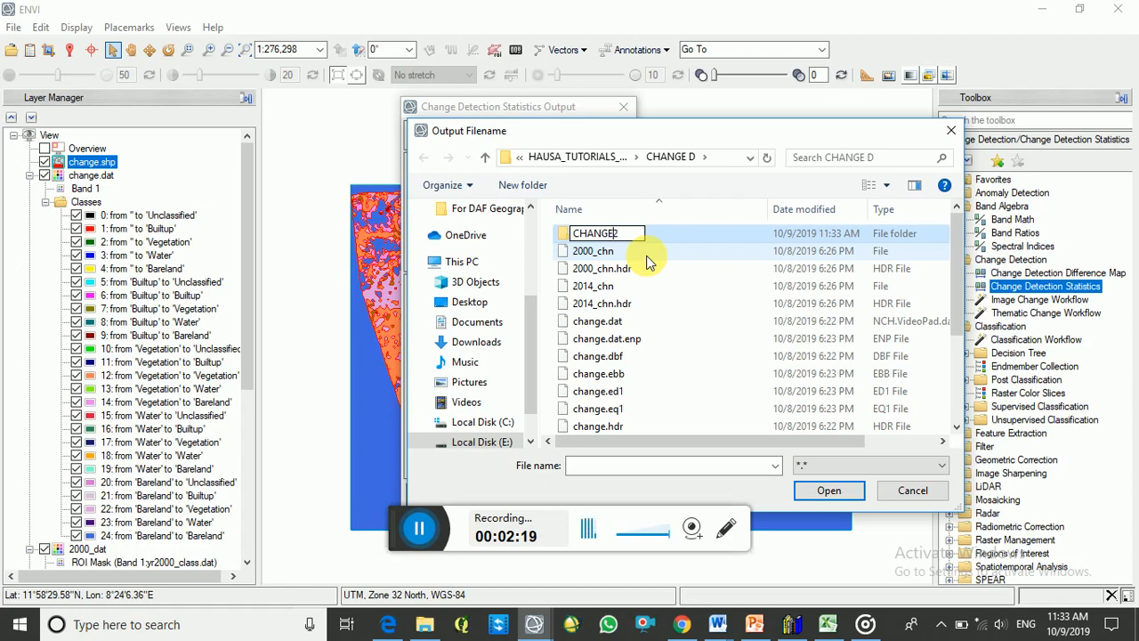
key("End")
key("Left")
type("_")
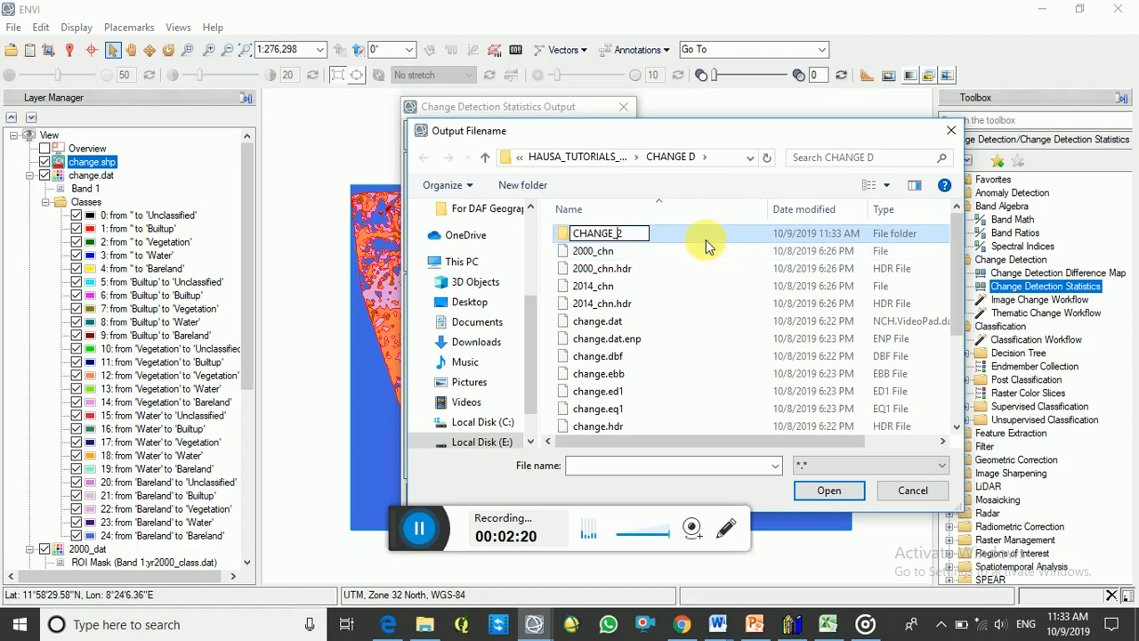
key("Return")
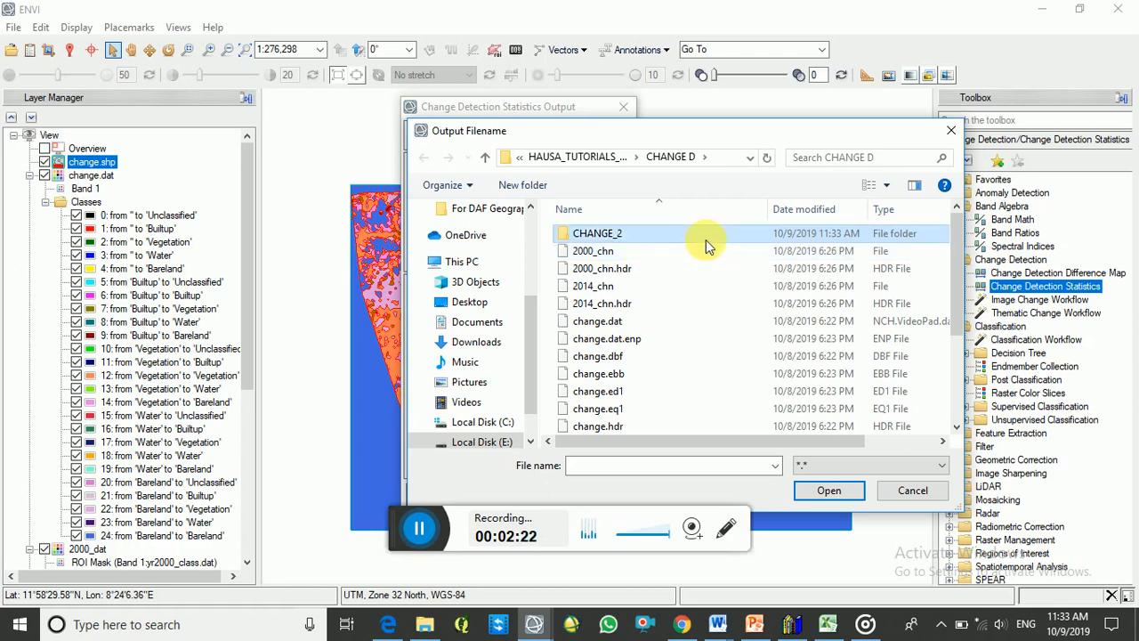
double_click(703, 233)
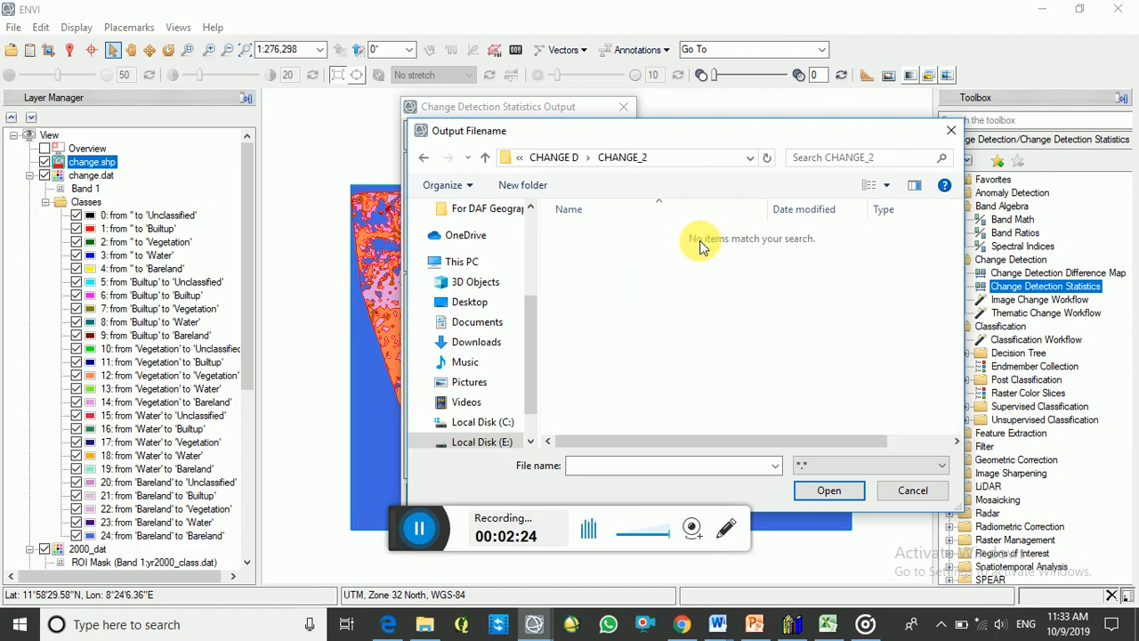
- Name the output classification mask file chnge_2 in the CHANGE_2 folder
left_click(635, 468)
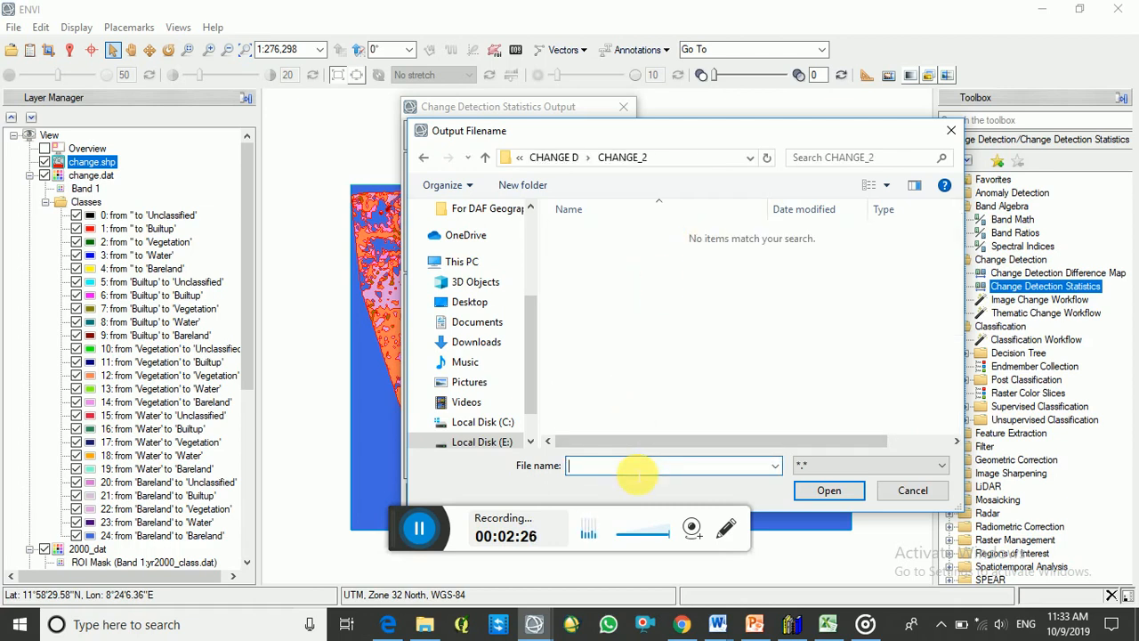
type("cchnge_2")
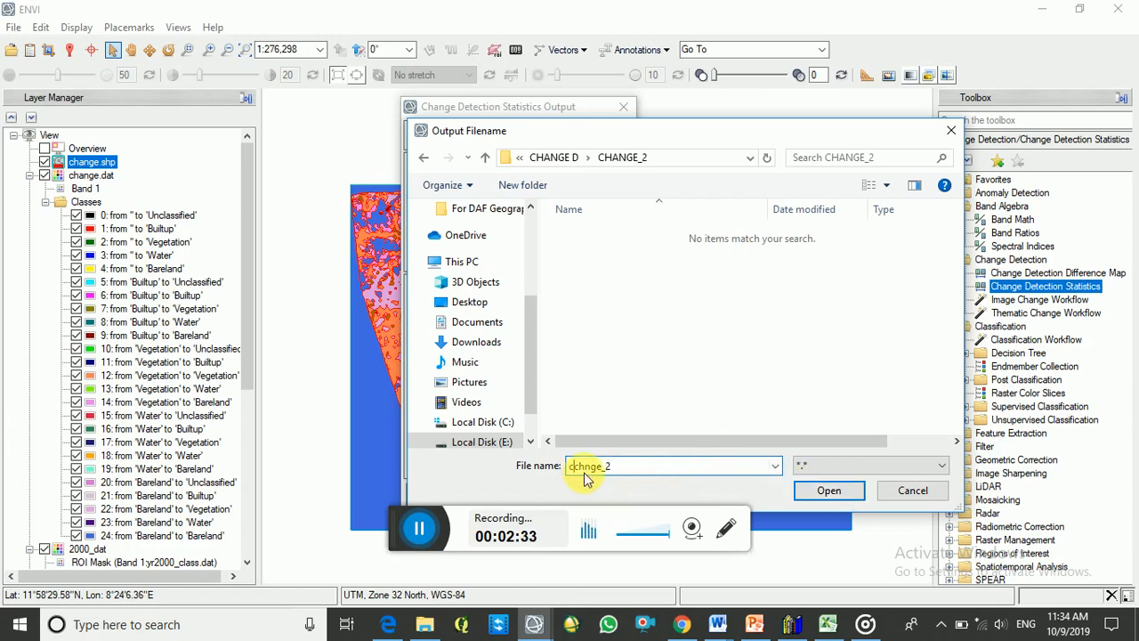
key("BackSpace")
left_click(827, 491)
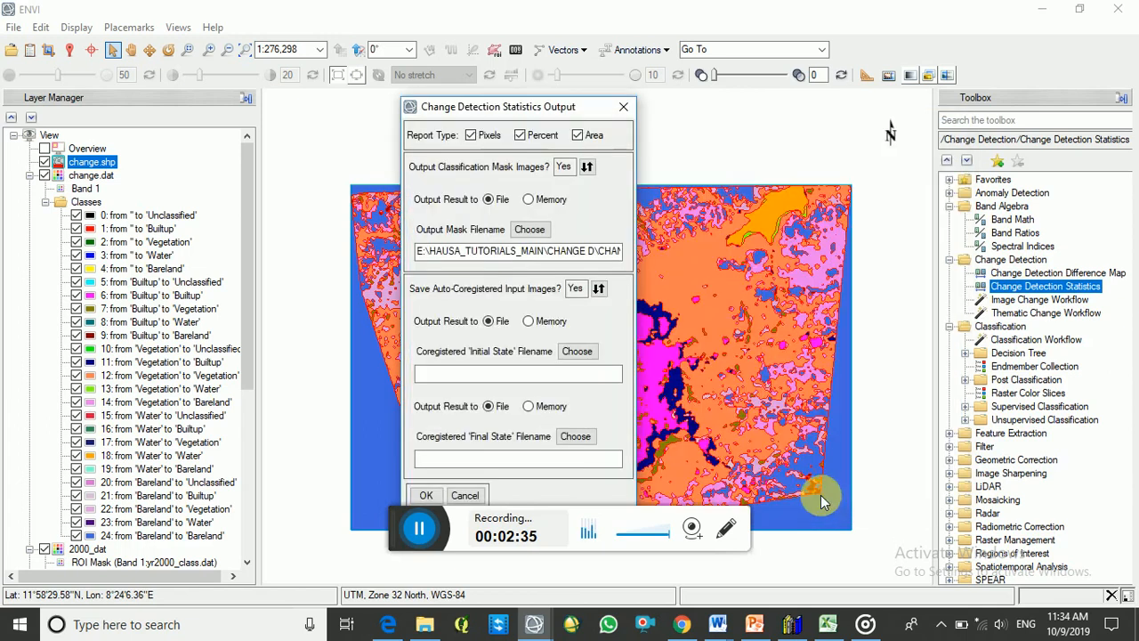
- Set the coregistered initial state output file to chang_2 in the CHANGE_2 folder
left_click(573, 352)
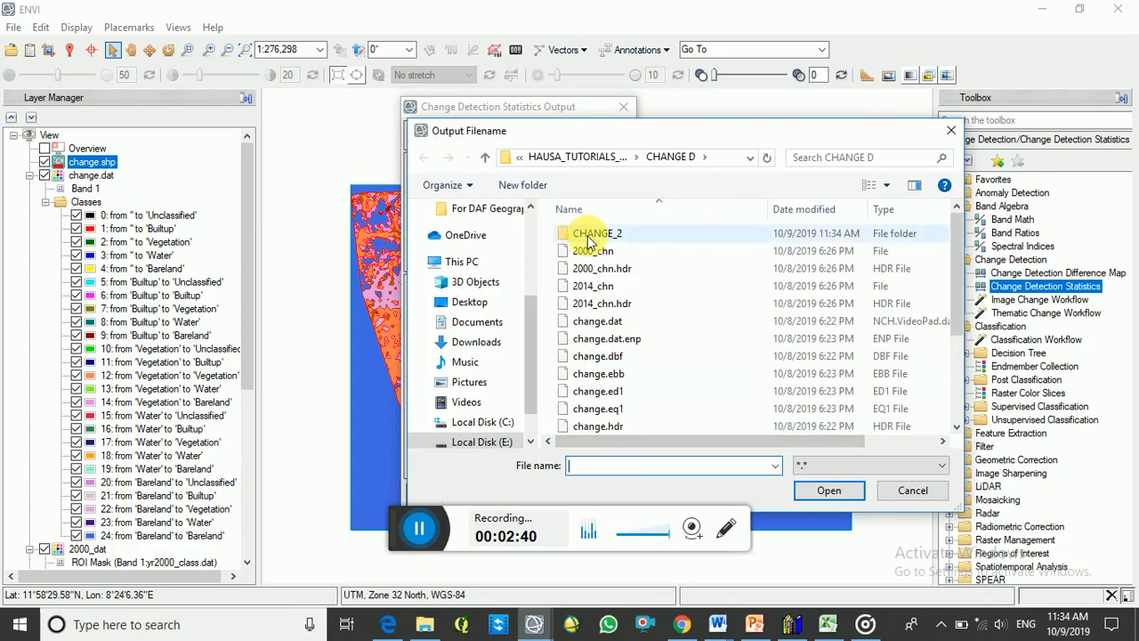
double_click(592, 233)
left_click(616, 466)
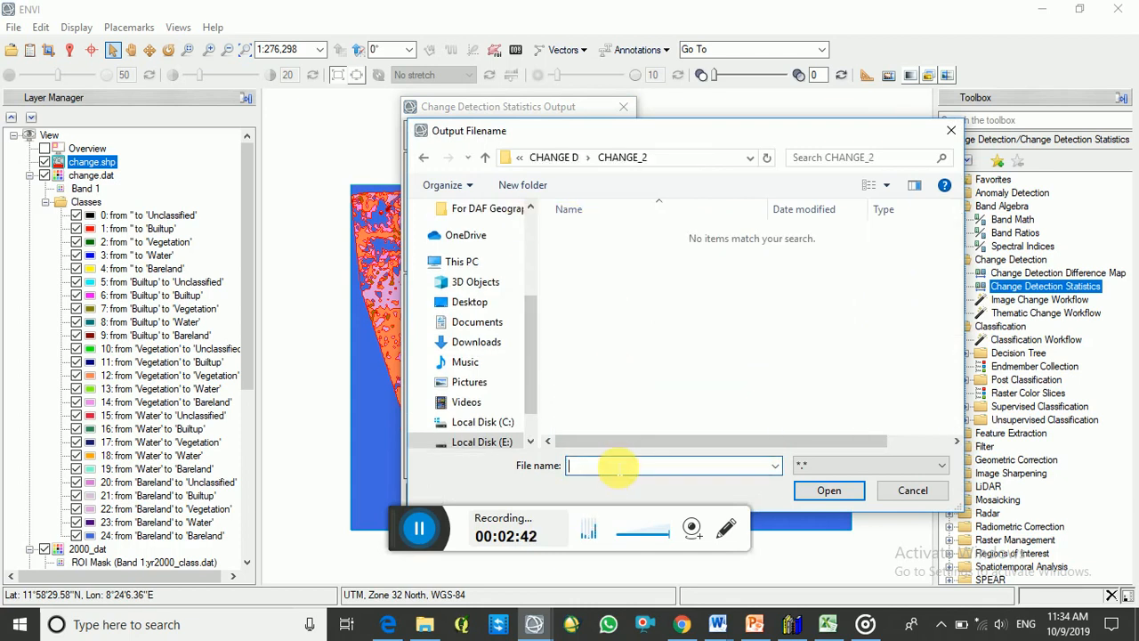
type("chan")
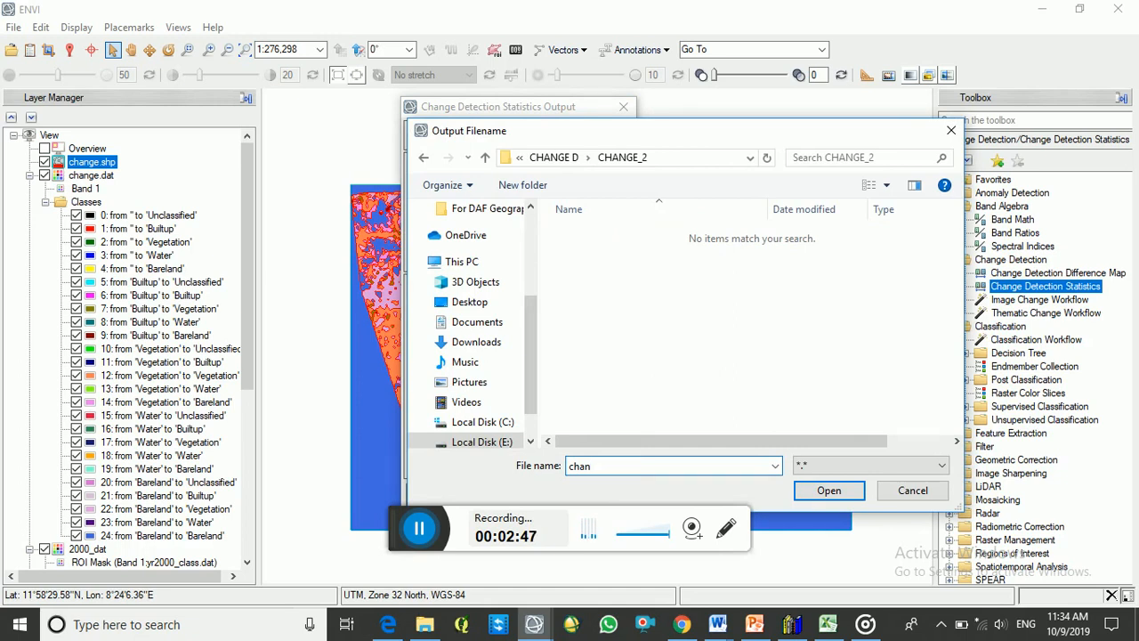
type("g_2")
left_click(827, 490)
- Extend the coregistered initial state file name to chang_2_innitial
left_click(576, 352)
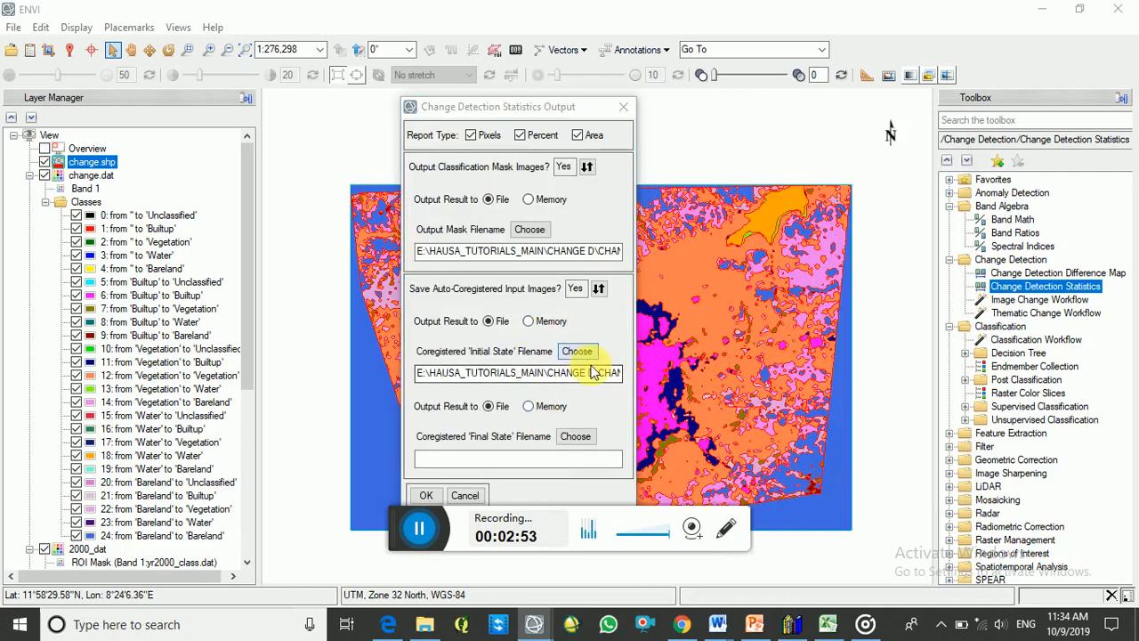
left_click(614, 468)
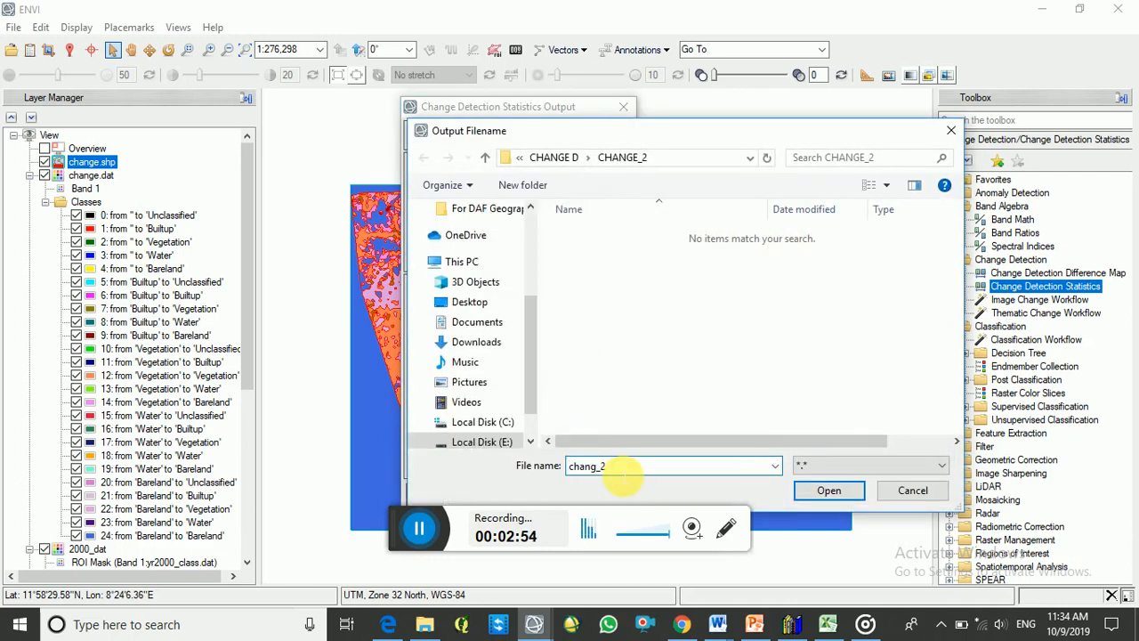
type("_innitial")
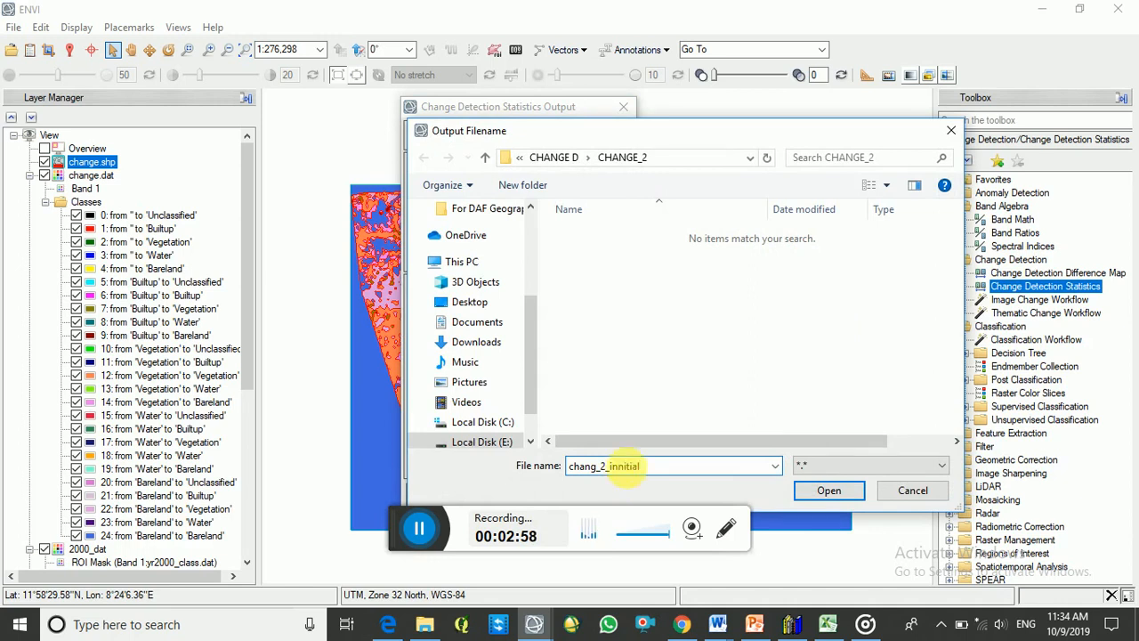
left_click(829, 490)
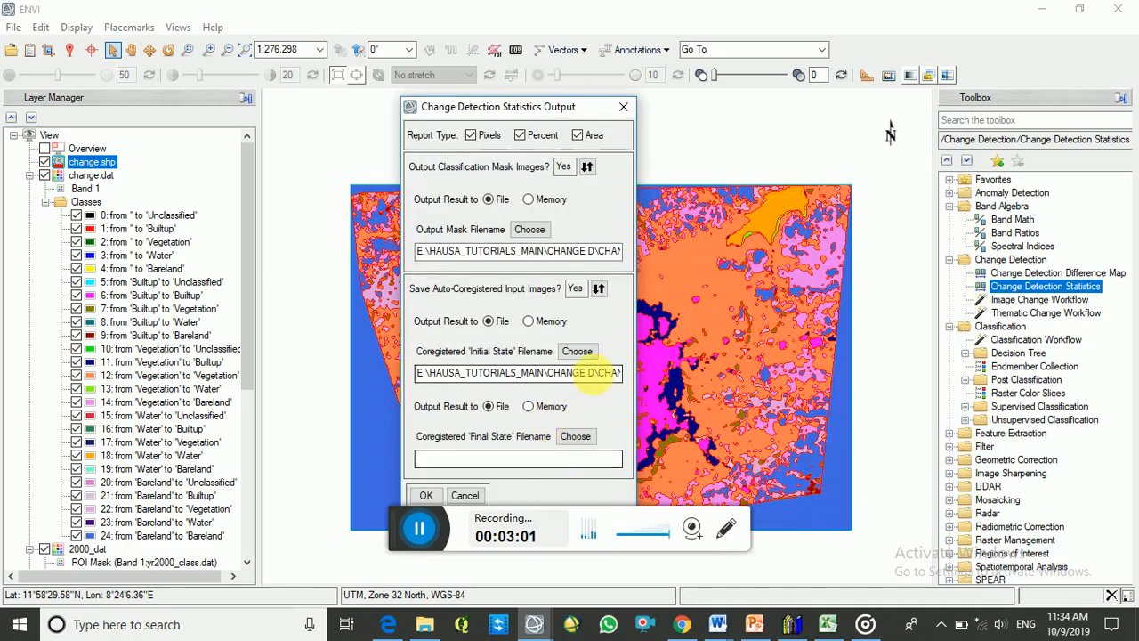
- Name the coregistered final state file chng_2_final in the CHANGE_2 folder and run the change detection statistics
left_click(576, 437)
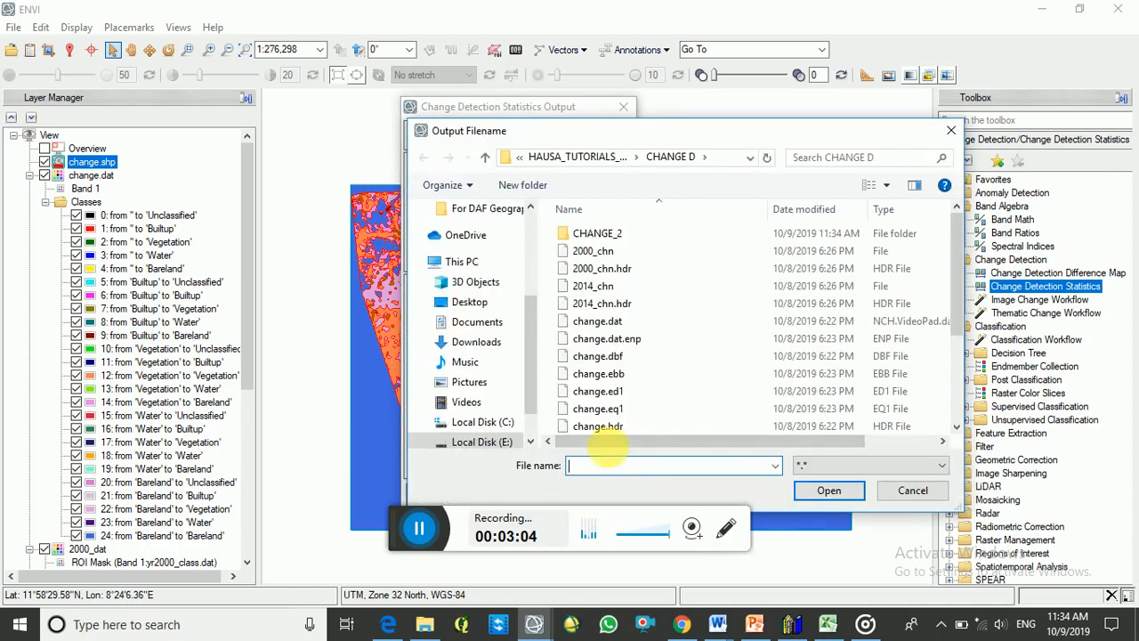
double_click(595, 232)
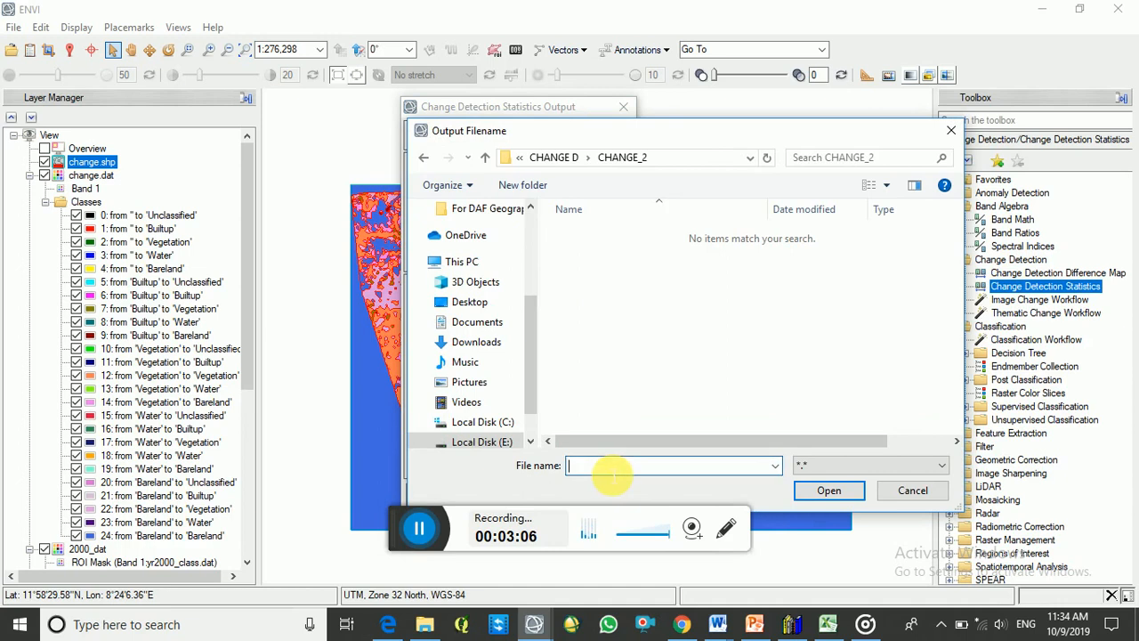
type("cc")
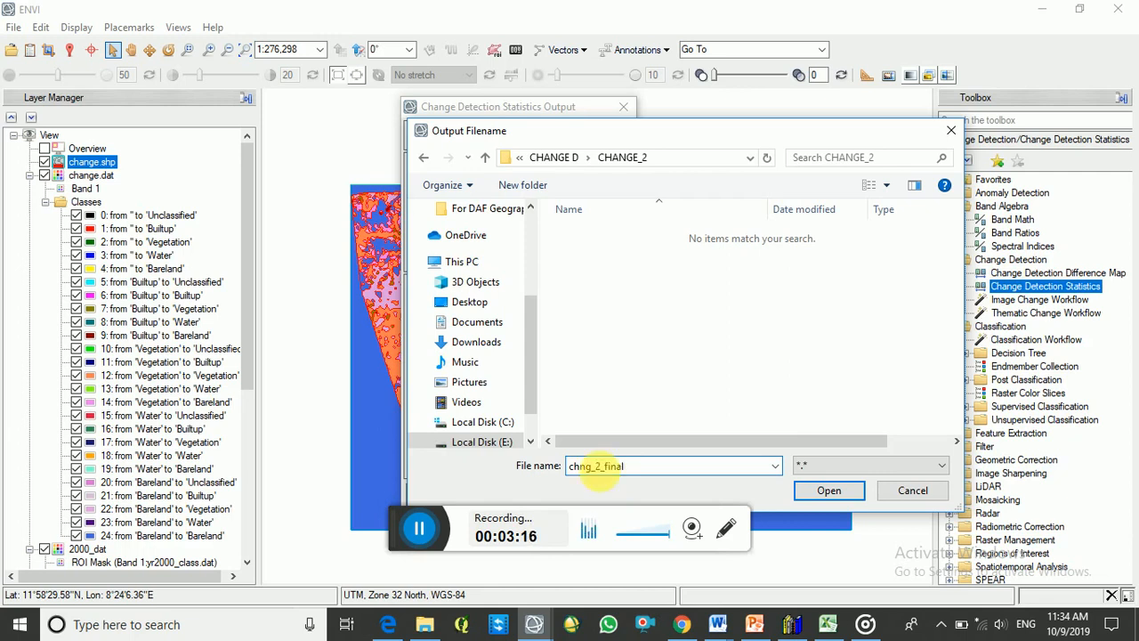
left_click(823, 490)
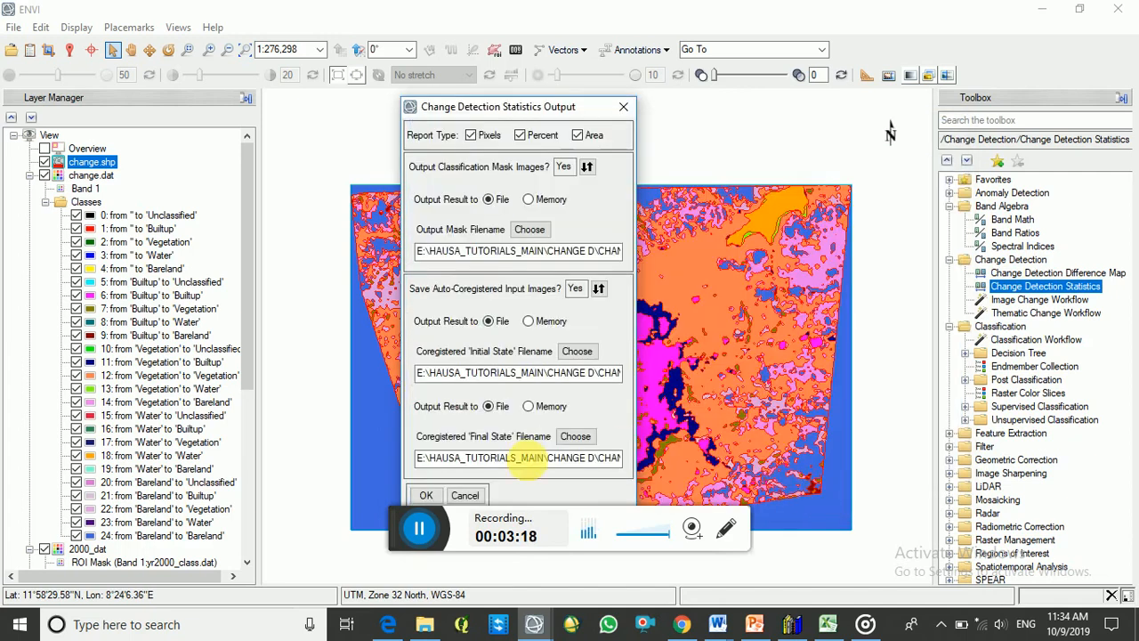
left_click(424, 495)
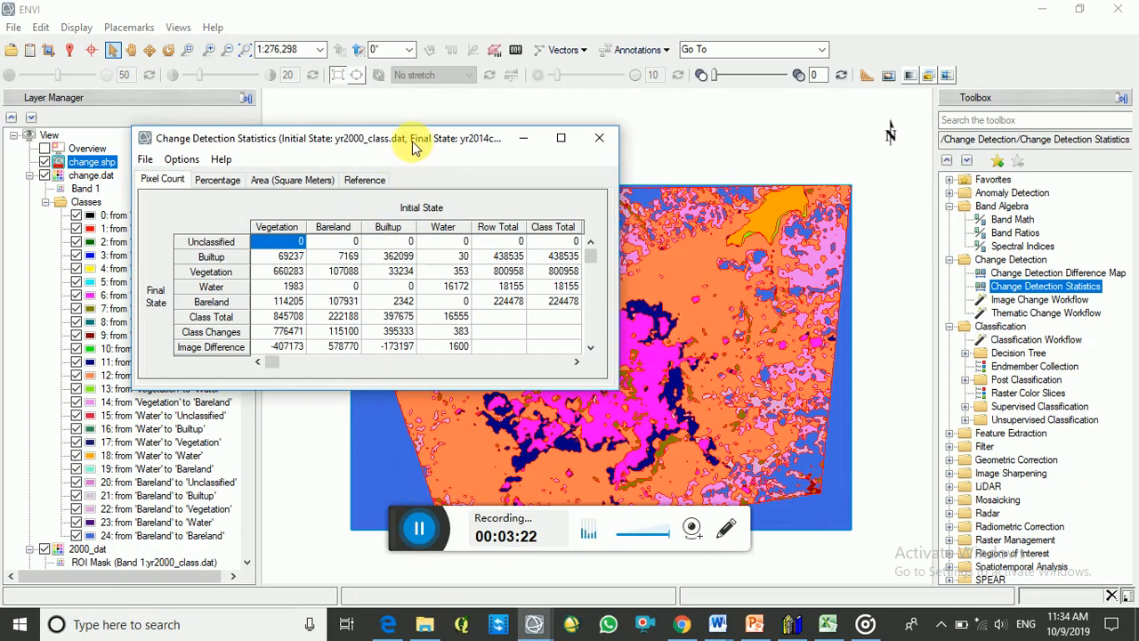
- Reposition and enlarge the statistics window, and examine the pixel count, percentage and area reports
left_click_drag(458, 145, 593, 147)
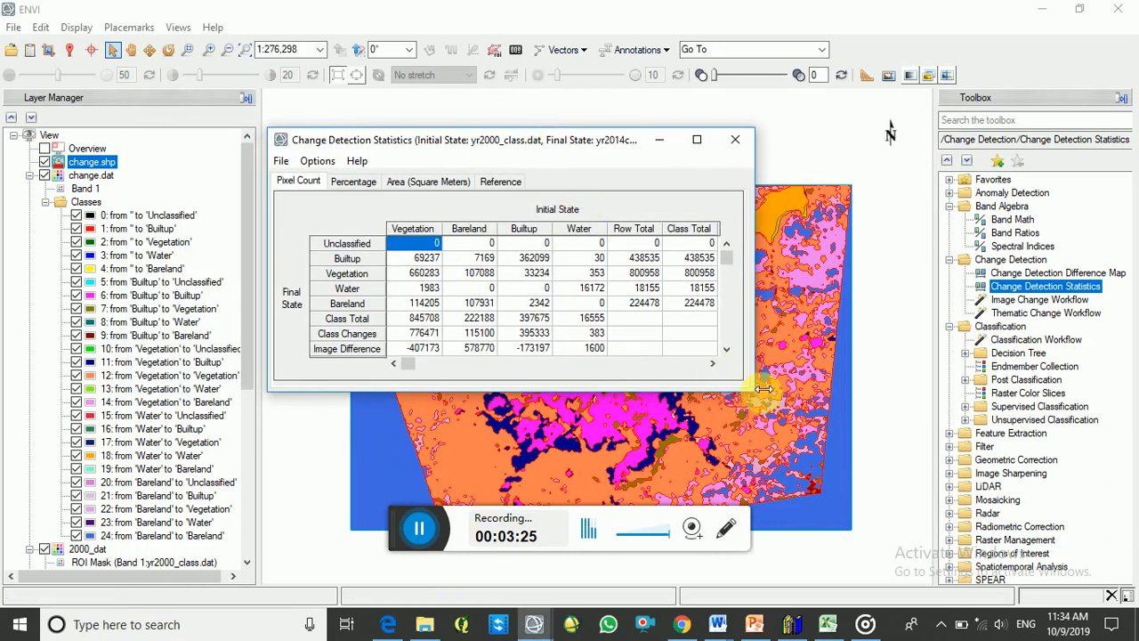
left_click_drag(755, 340, 832, 341)
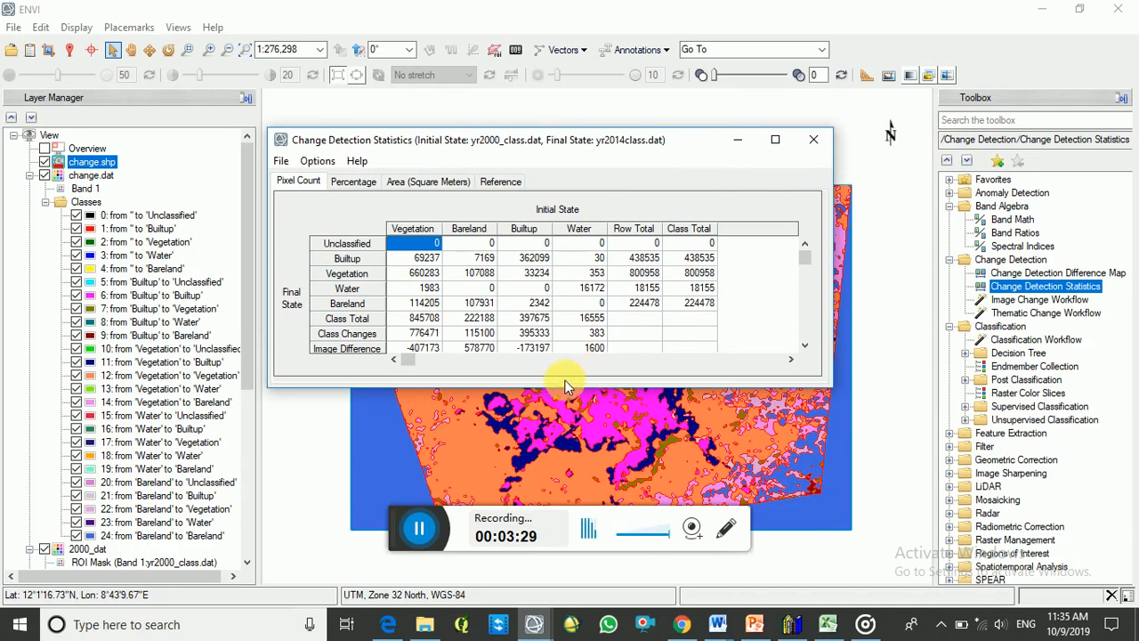
left_click_drag(570, 442, 570, 442)
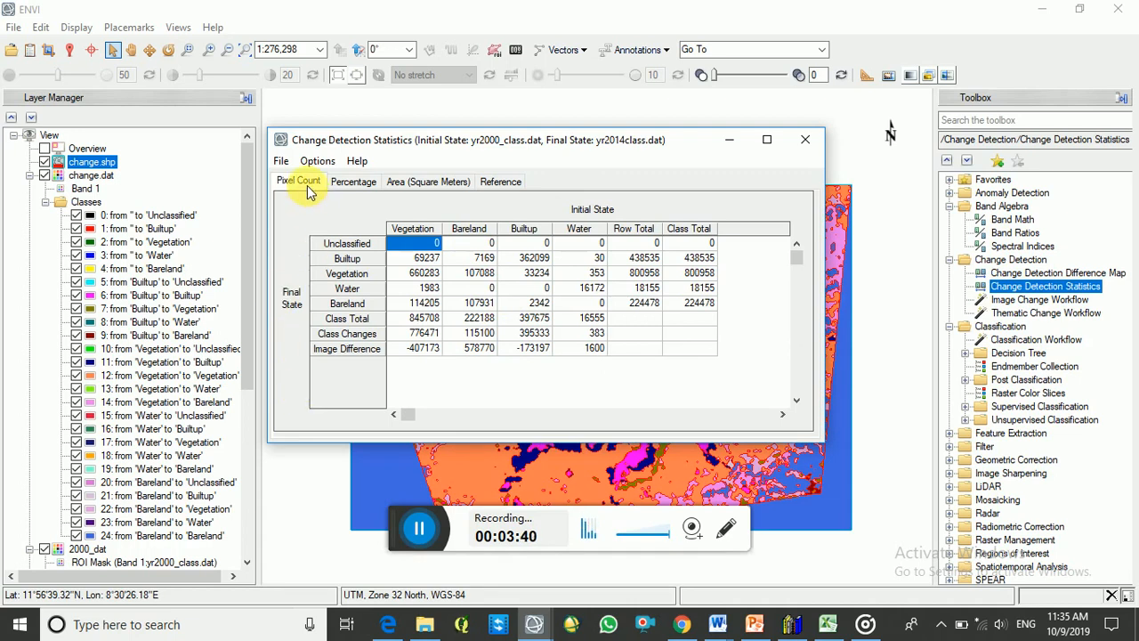
left_click(353, 187)
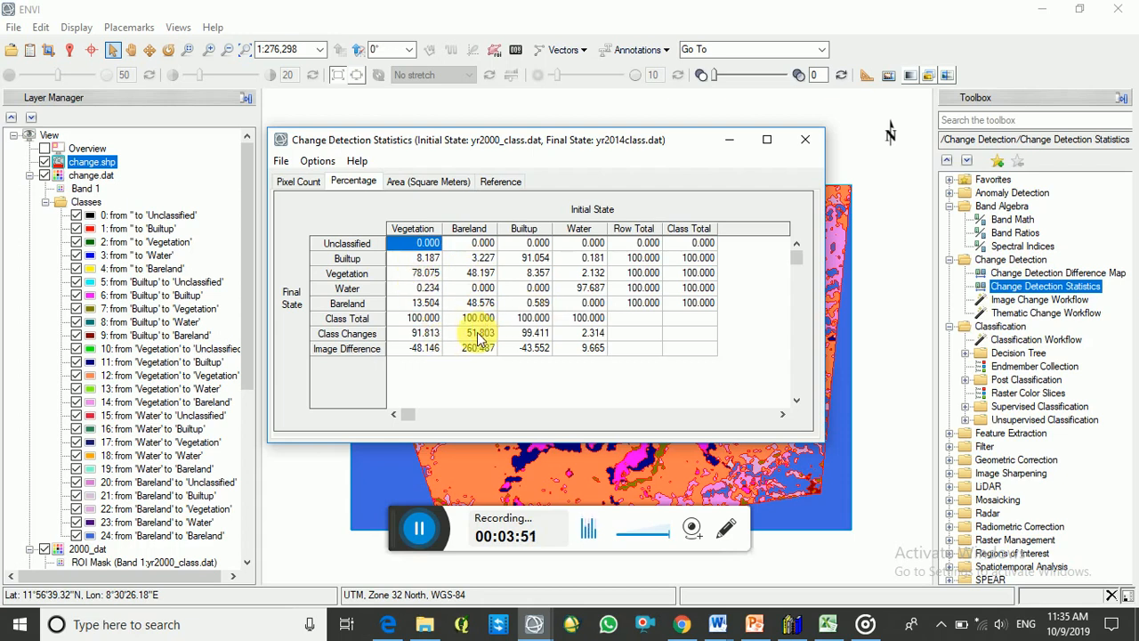
left_click(407, 184)
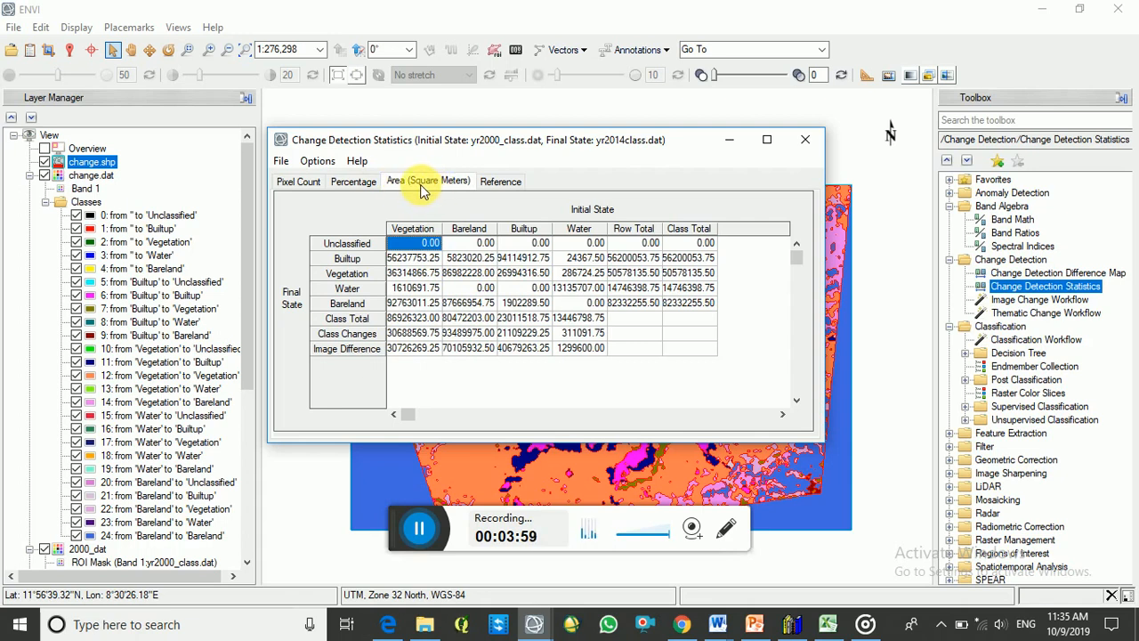
- Convert the area report units to Square Km and bring the statistics window back into view
left_click(282, 162)
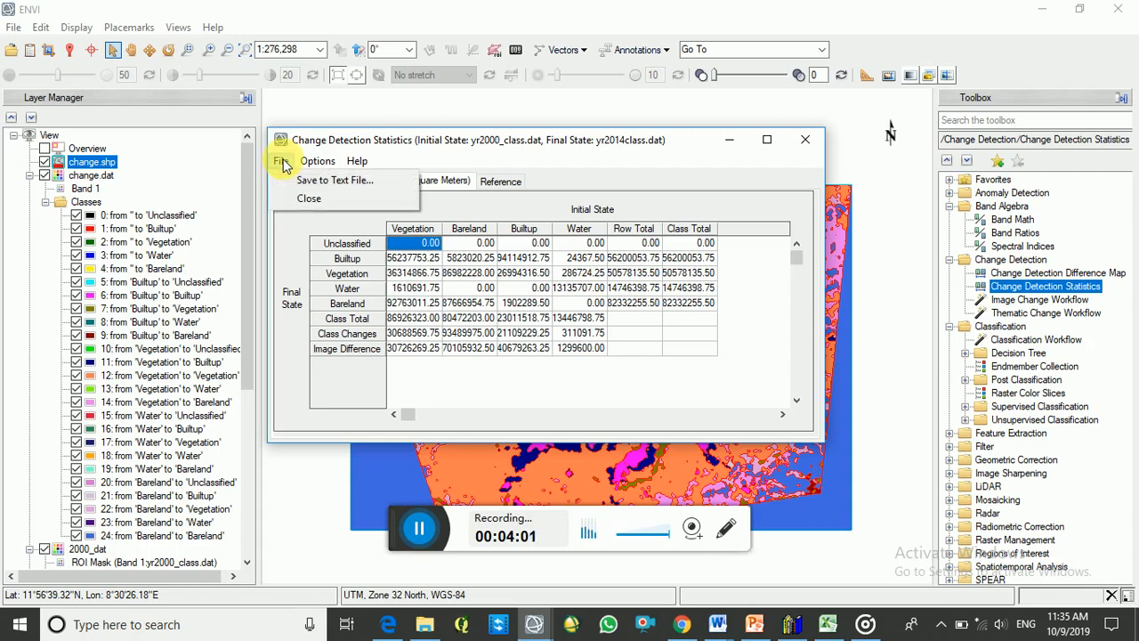
mouse_move(303, 169)
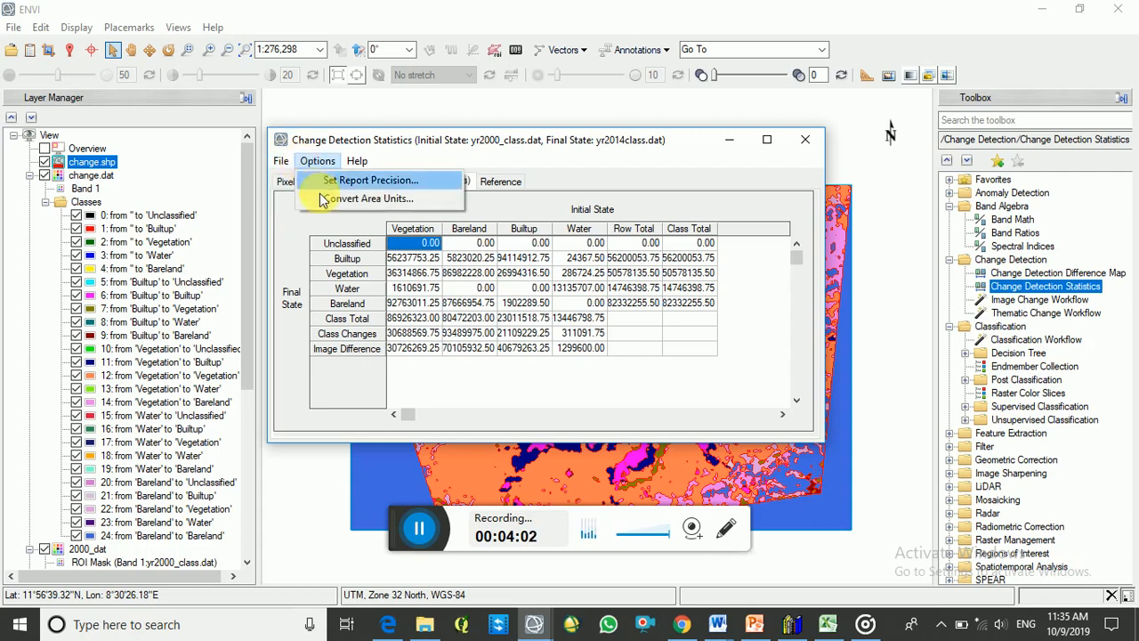
left_click(329, 198)
scroll(488, 281, "down", 1)
left_click(488, 281)
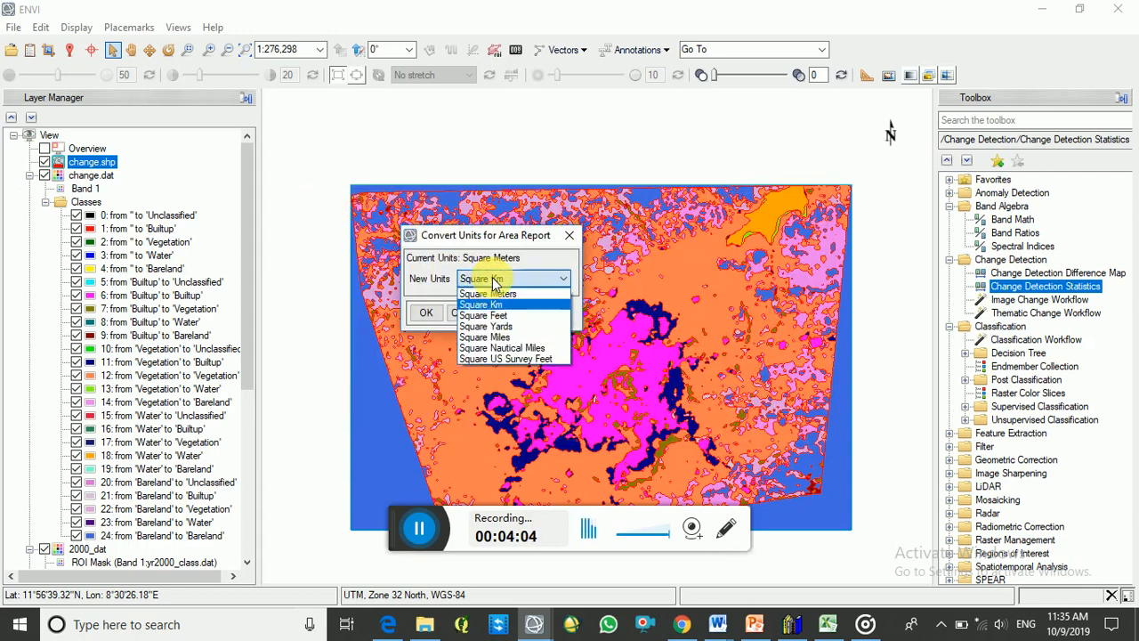
left_click(490, 294)
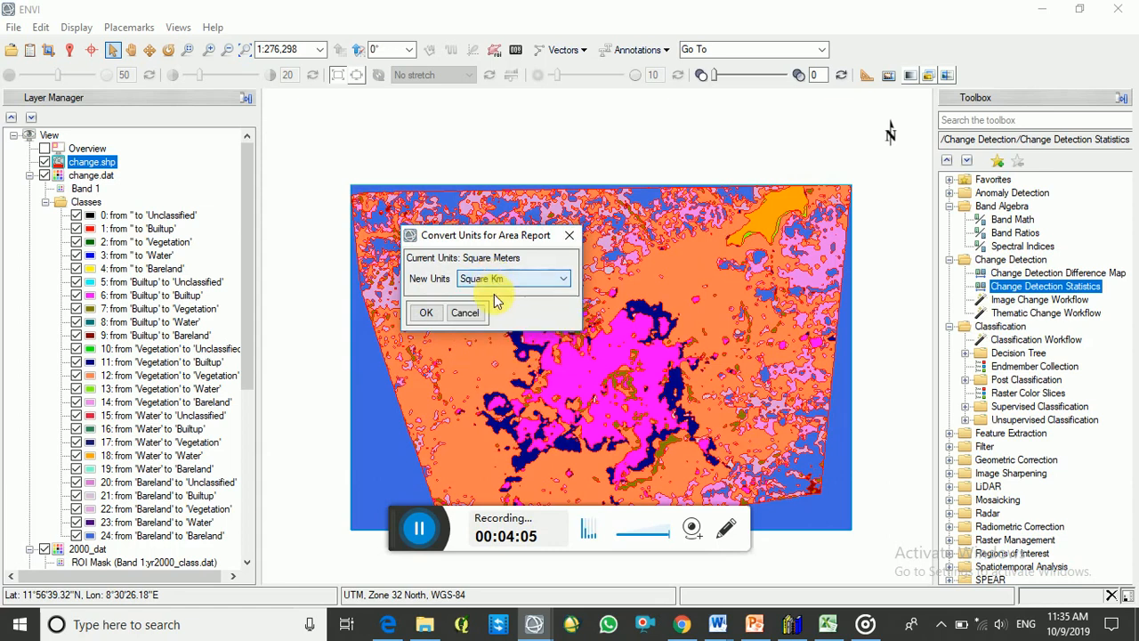
left_click(426, 314)
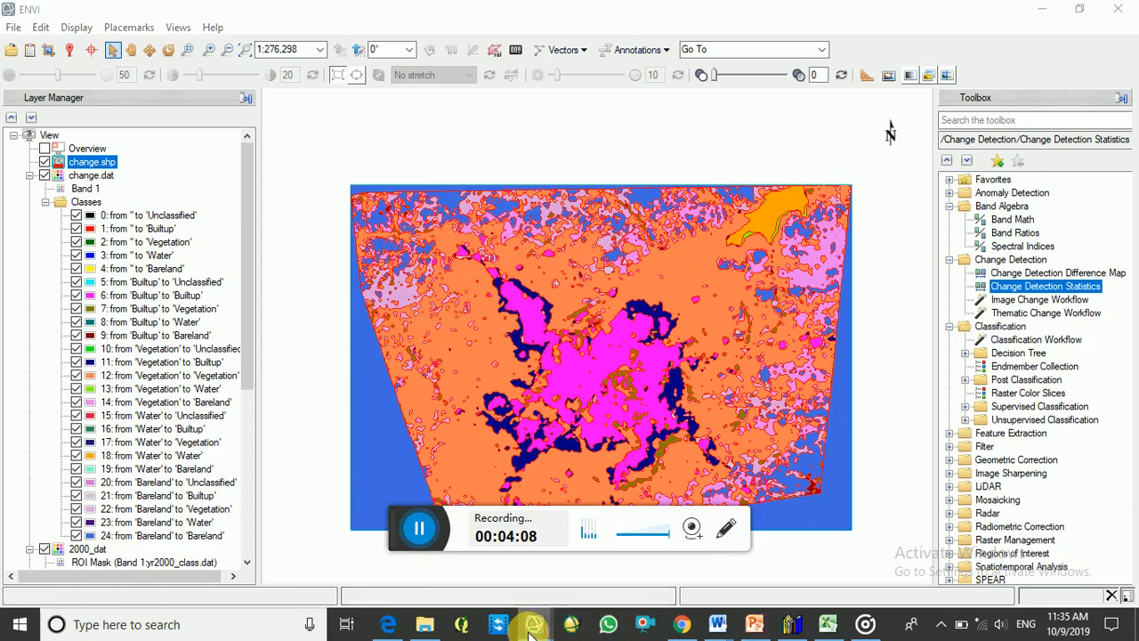
mouse_move(528, 621)
left_click(780, 575)
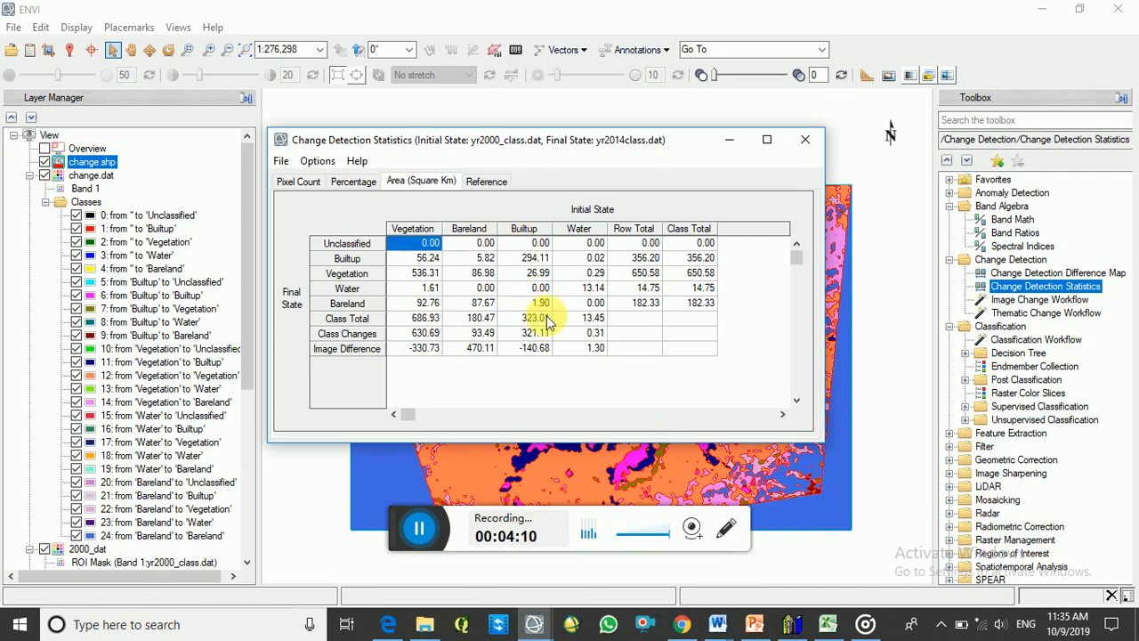
- Examine the reference notes on input images and class pairings, and revisit the area and percentage reports
left_click(488, 182)
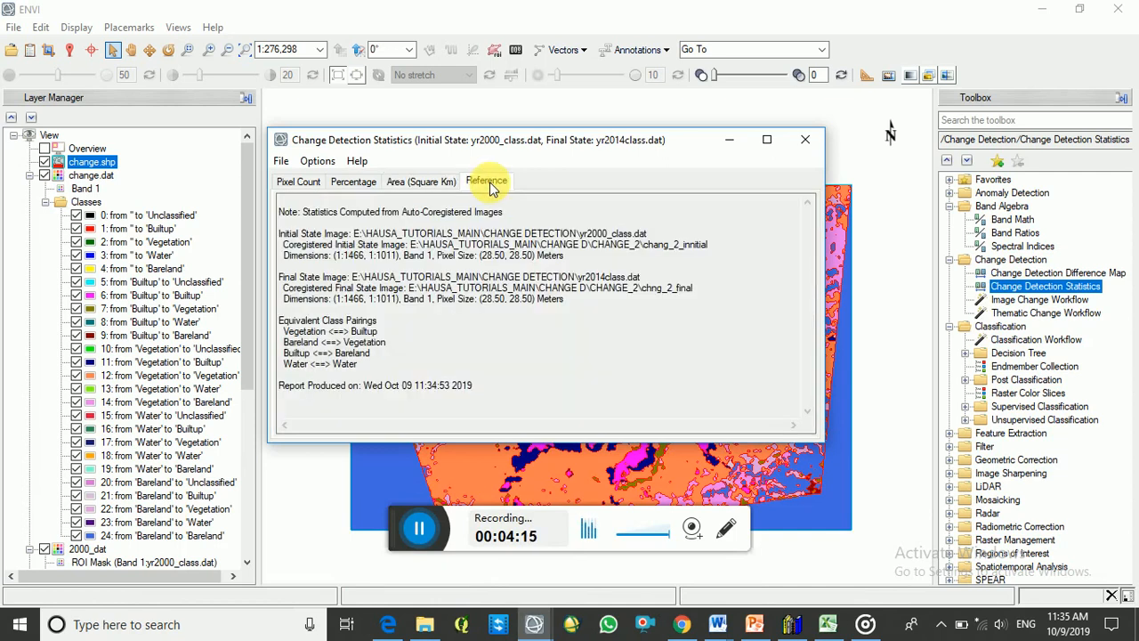
left_click(424, 181)
left_click(355, 184)
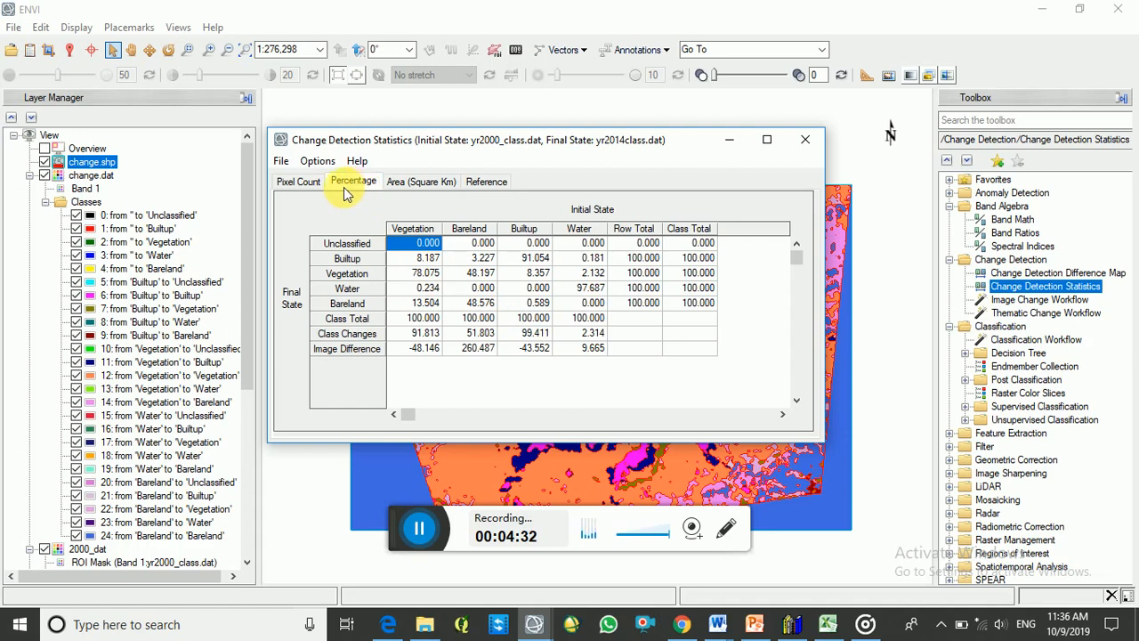
- Examine the percentages of initial Vegetation that became Builtup, Vegetation and Water, and minimize the statistics window
left_click(425, 258)
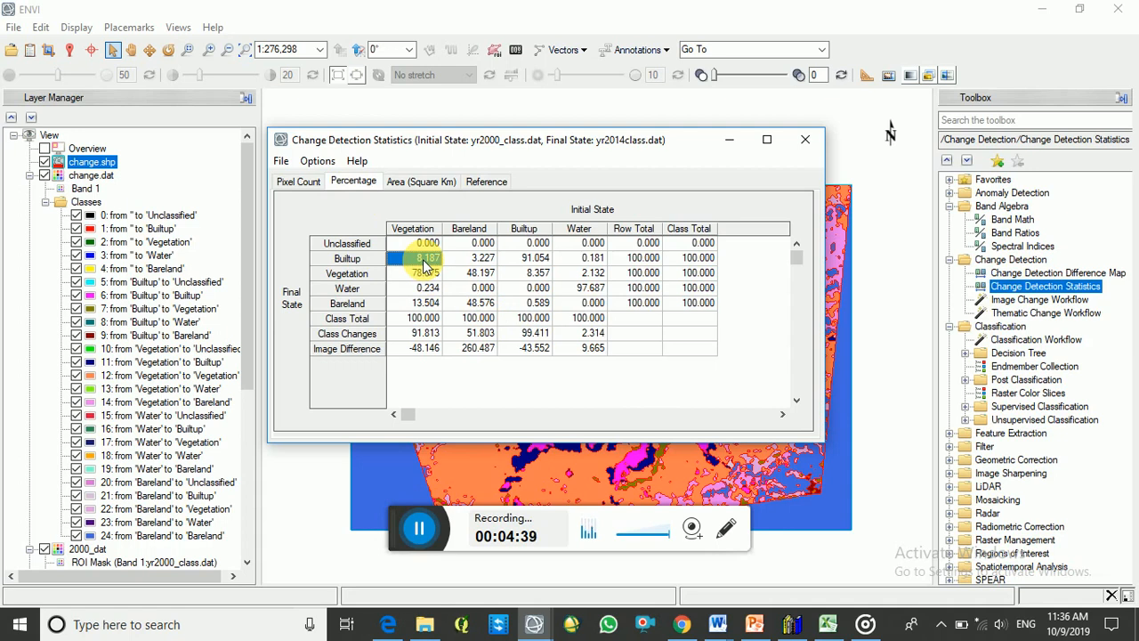
left_click(405, 274)
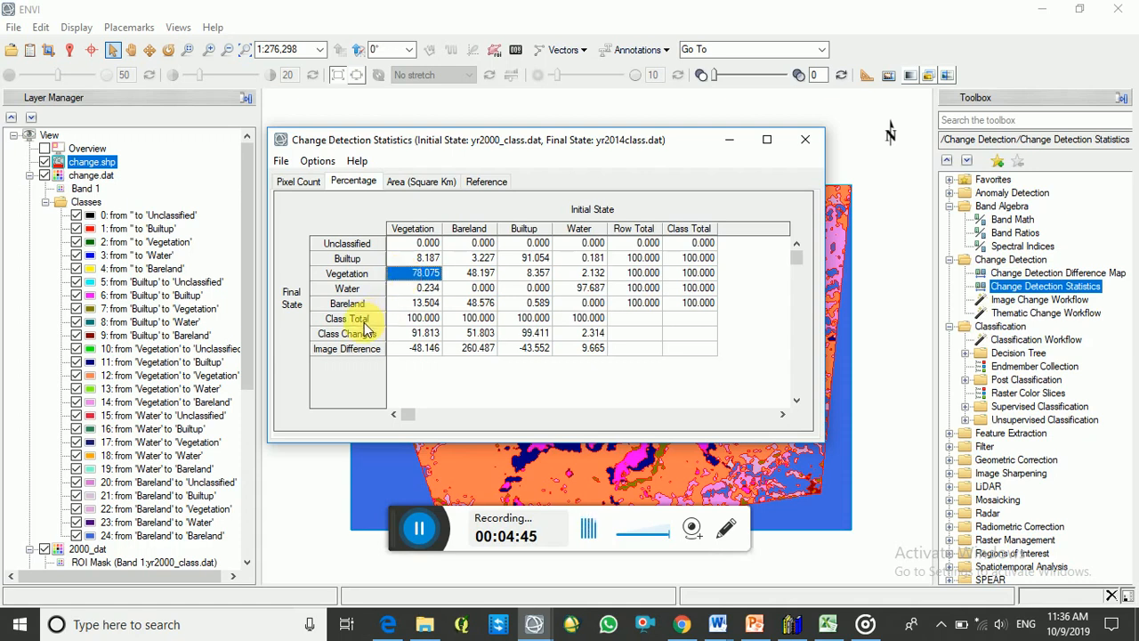
left_click(421, 528)
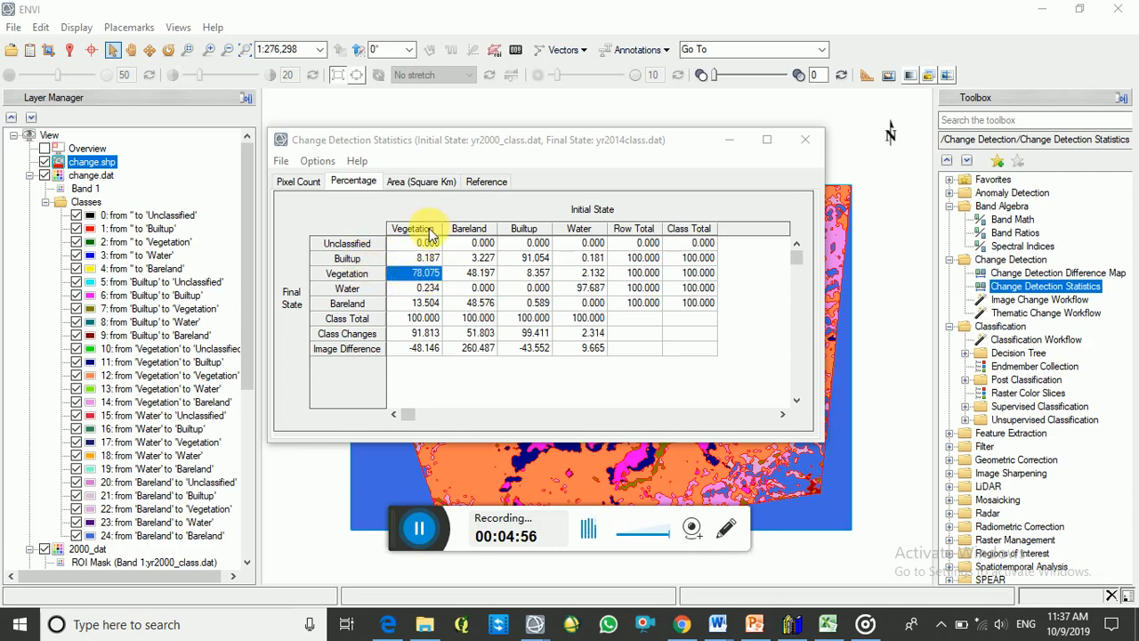
left_click(429, 290)
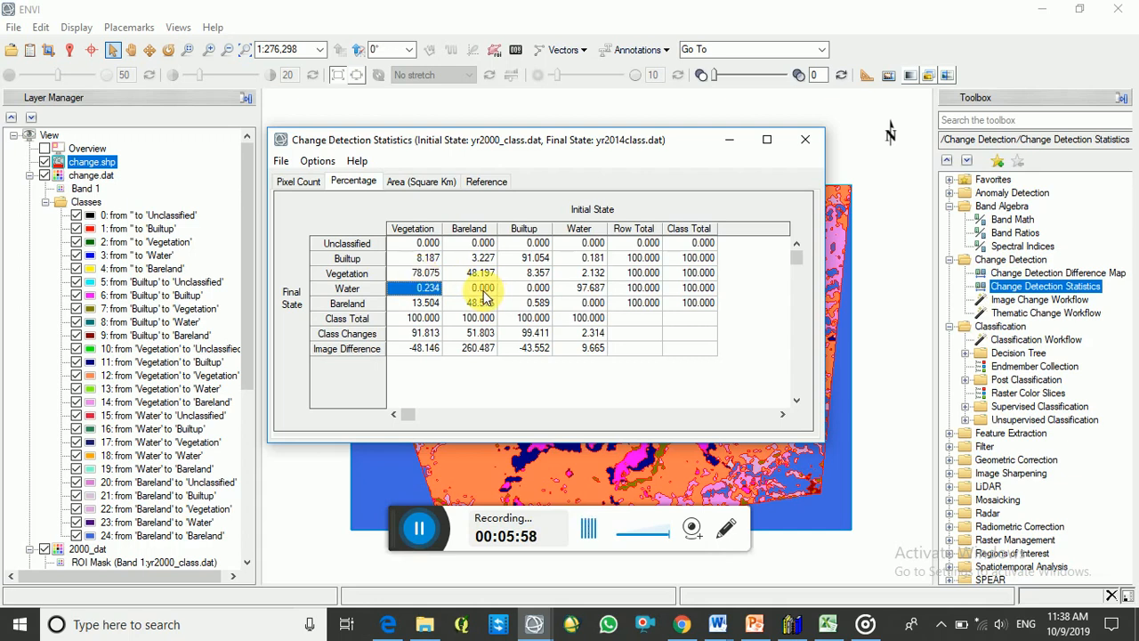
left_click(426, 531)
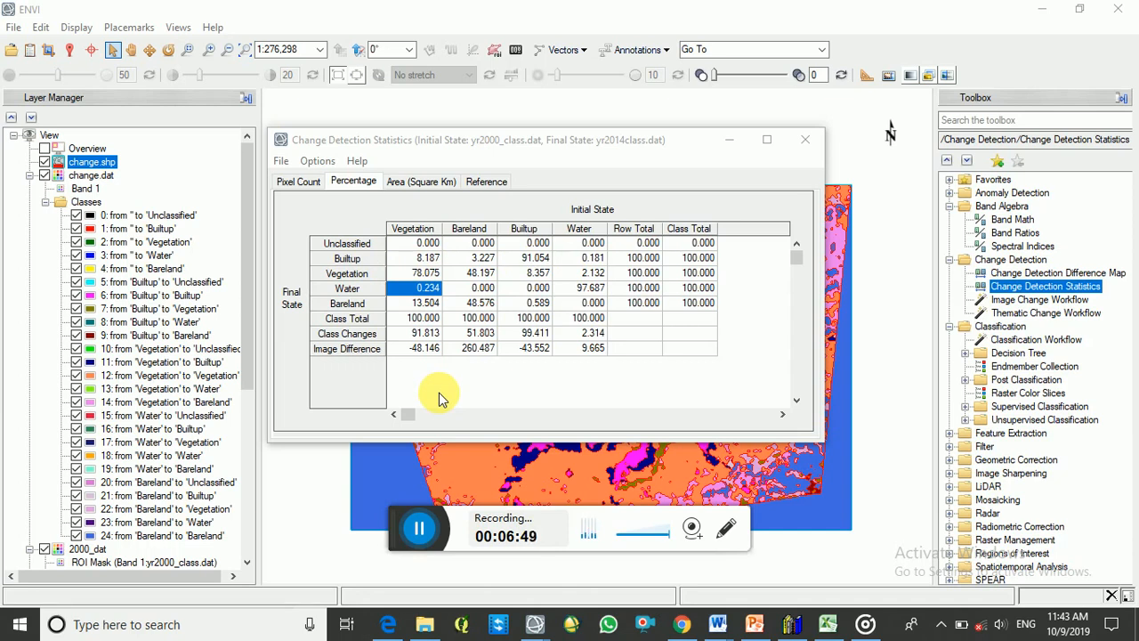
left_click(729, 139)
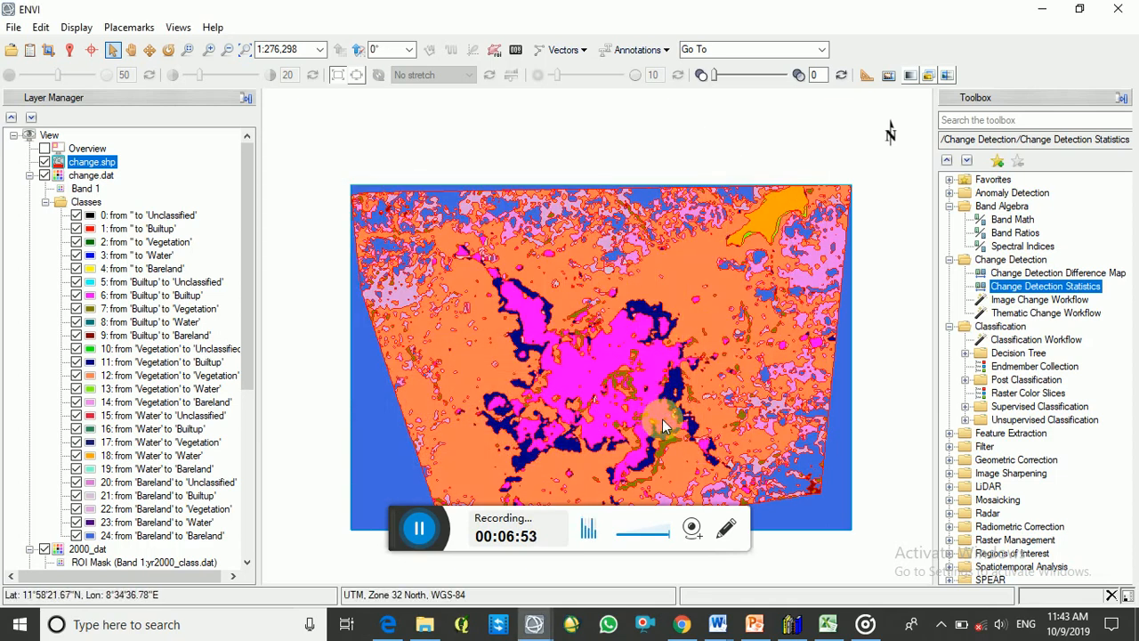